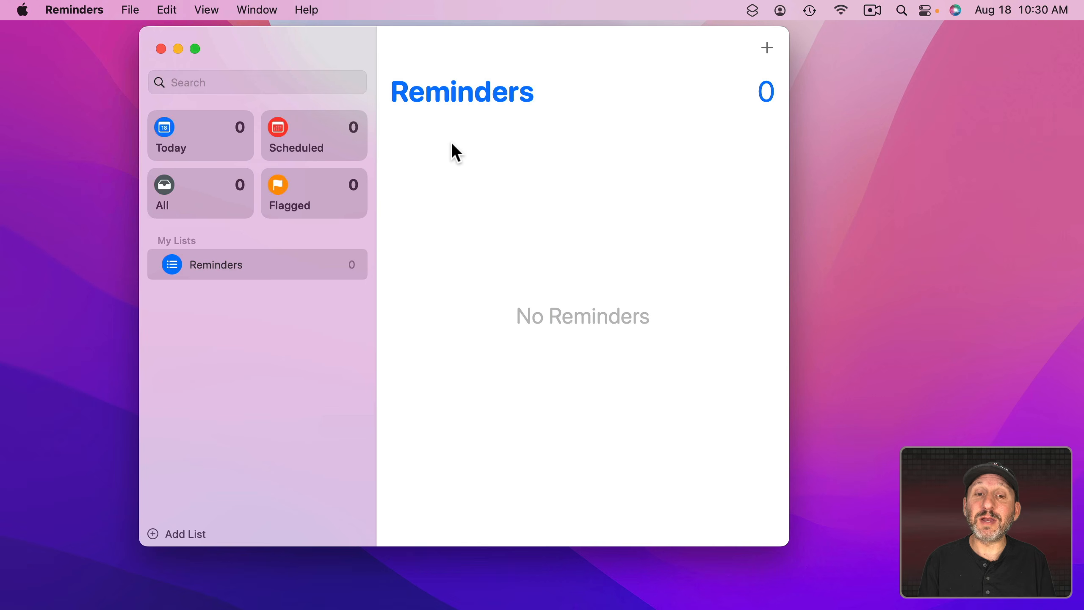
Step: Create a reminder to call a contact and move "about the big project" from its title into its notes
{"action": "left_click", "coordinate": [452, 145]}
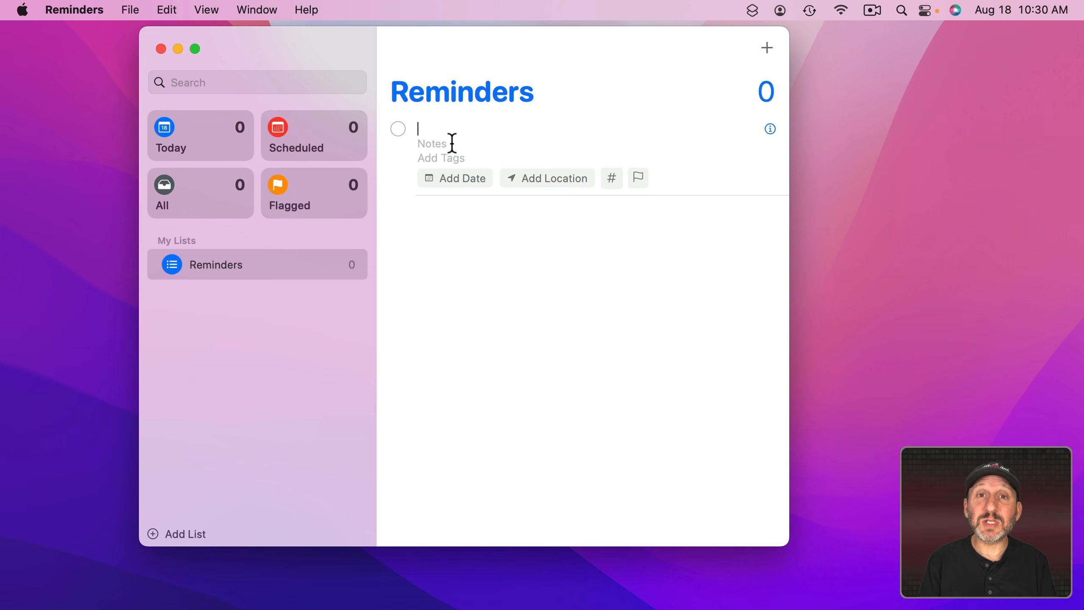
{"action": "type", "text": "Call Mark about the big project"}
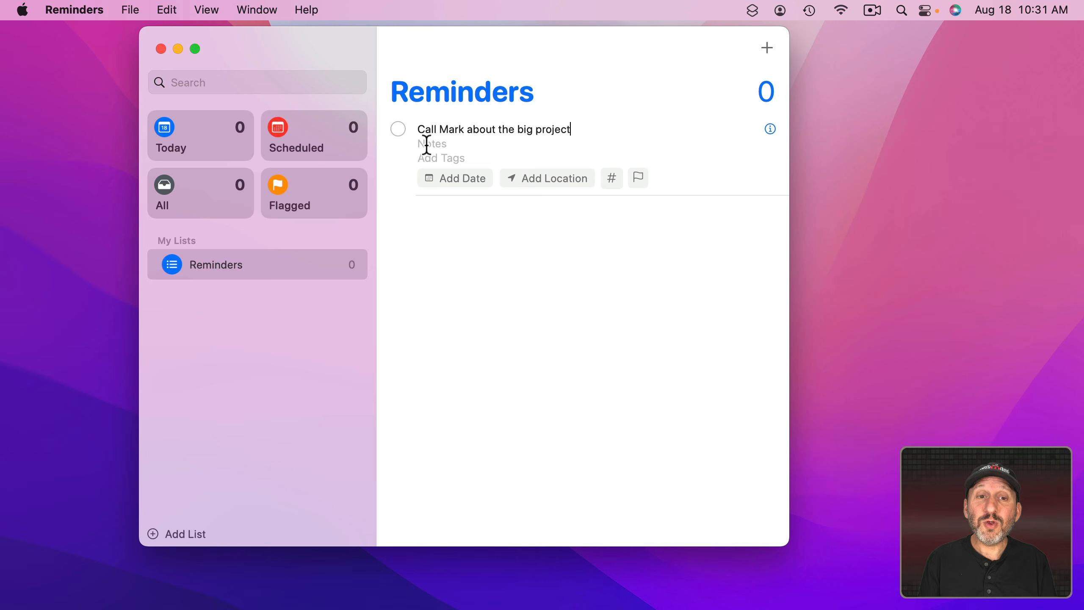
{"action": "left_click_drag", "start_coordinate": [464, 134], "coordinate": [576, 129]}
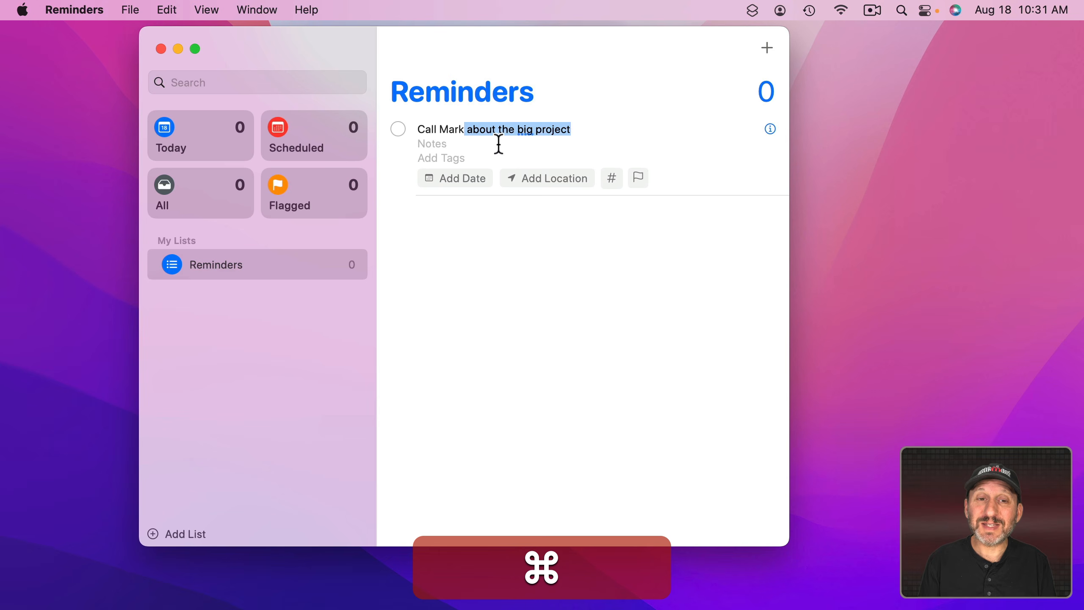
{"action": "key", "text": "super+x"}
{"action": "left_click", "coordinate": [434, 144]}
{"action": "key", "text": "super+v"}
{"action": "key", "text": "BackSpace"}
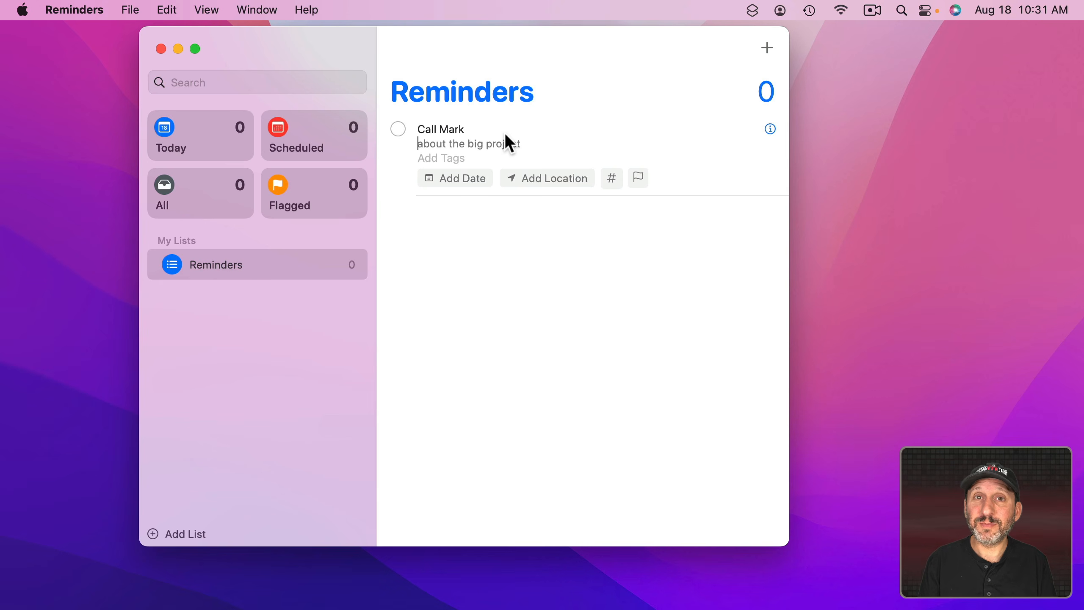
Step: Schedule the call reminder for 9/1/22 at 8:30 AM
{"action": "left_click", "coordinate": [449, 179]}
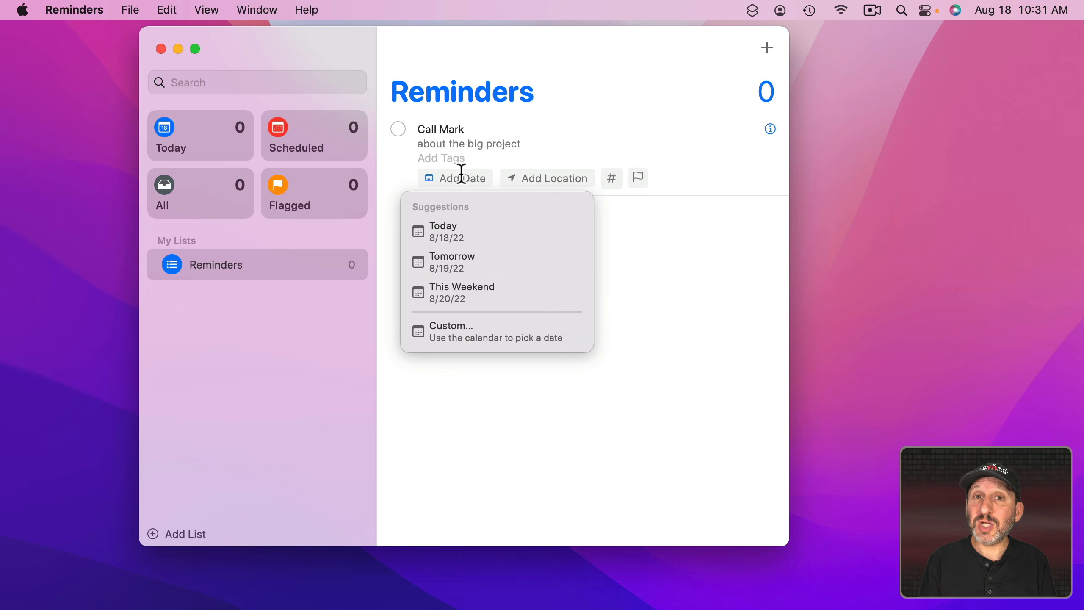
{"action": "type", "text": "9/1/22"}
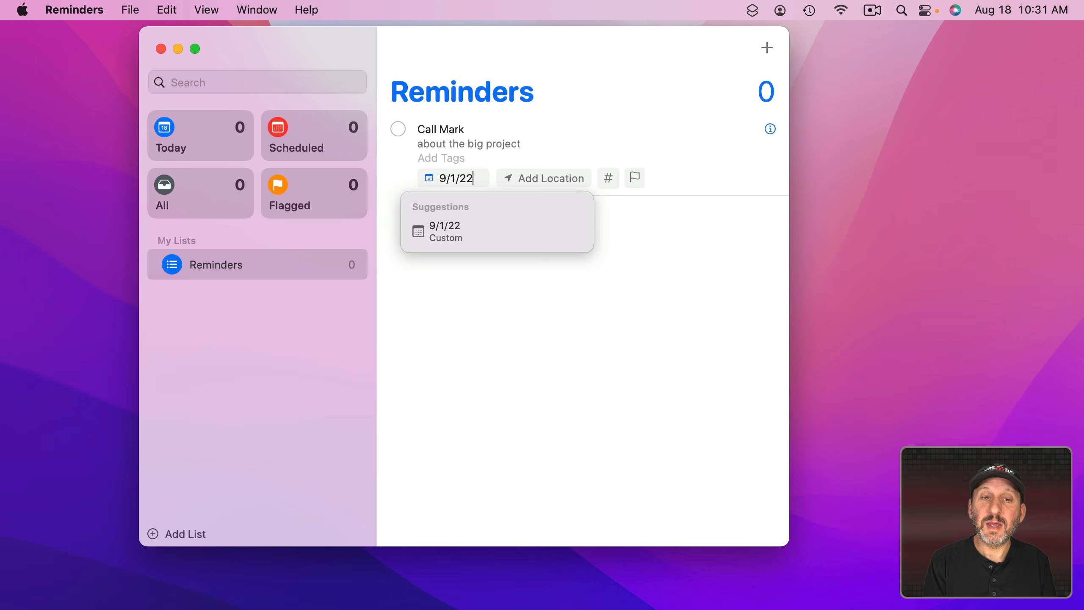
{"action": "key", "text": "Return"}
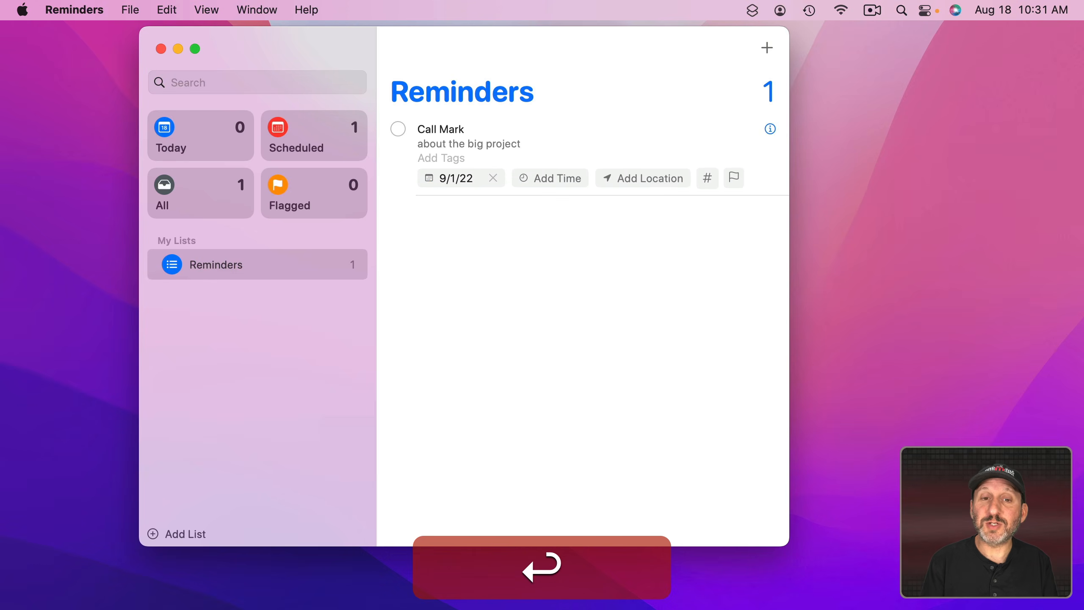
{"action": "left_click", "coordinate": [545, 177]}
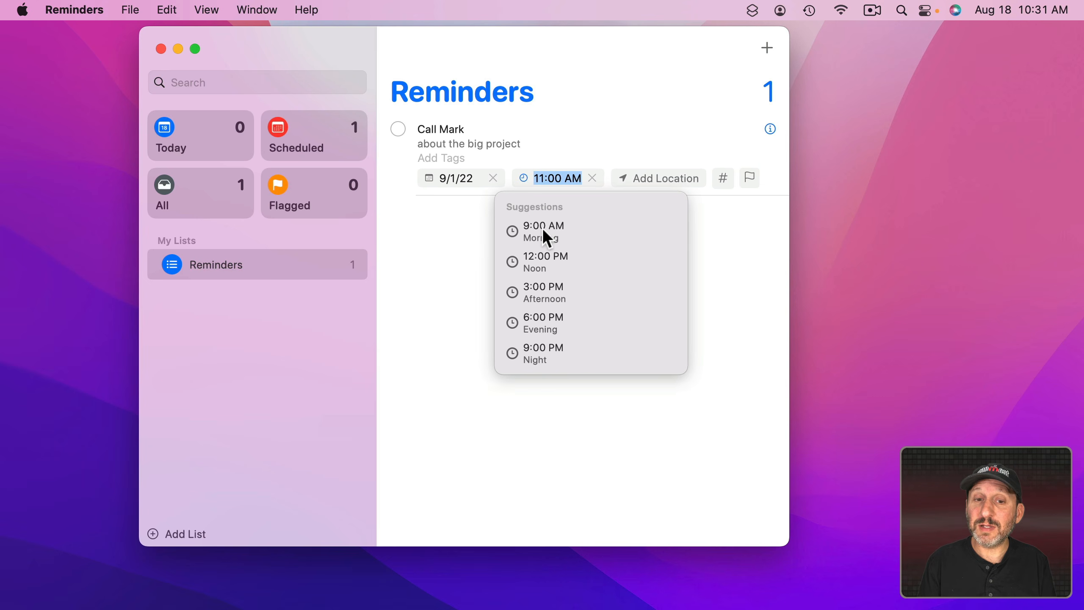
{"action": "type", "text": "8:30 am"}
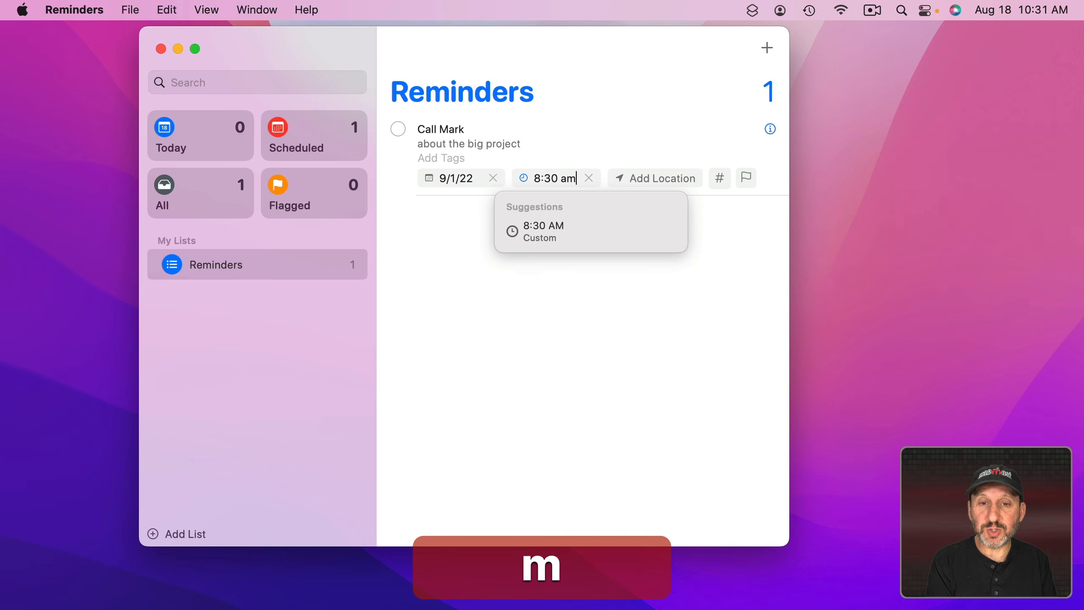
{"action": "key", "text": "Return"}
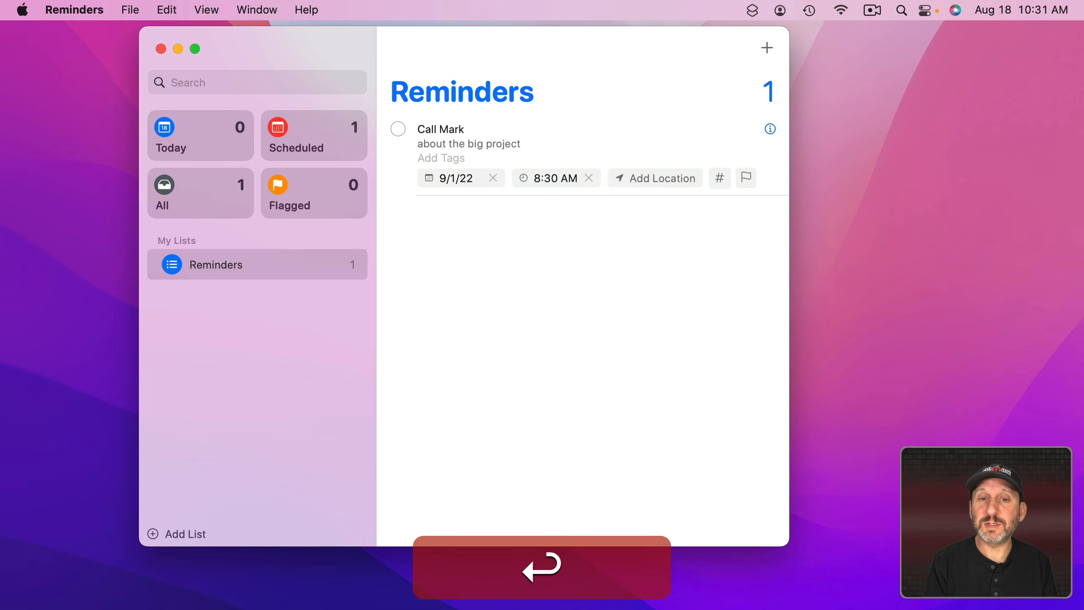
Step: Add a second reminder titled "Clean my office" to the Reminders list
{"action": "left_click", "coordinate": [767, 47]}
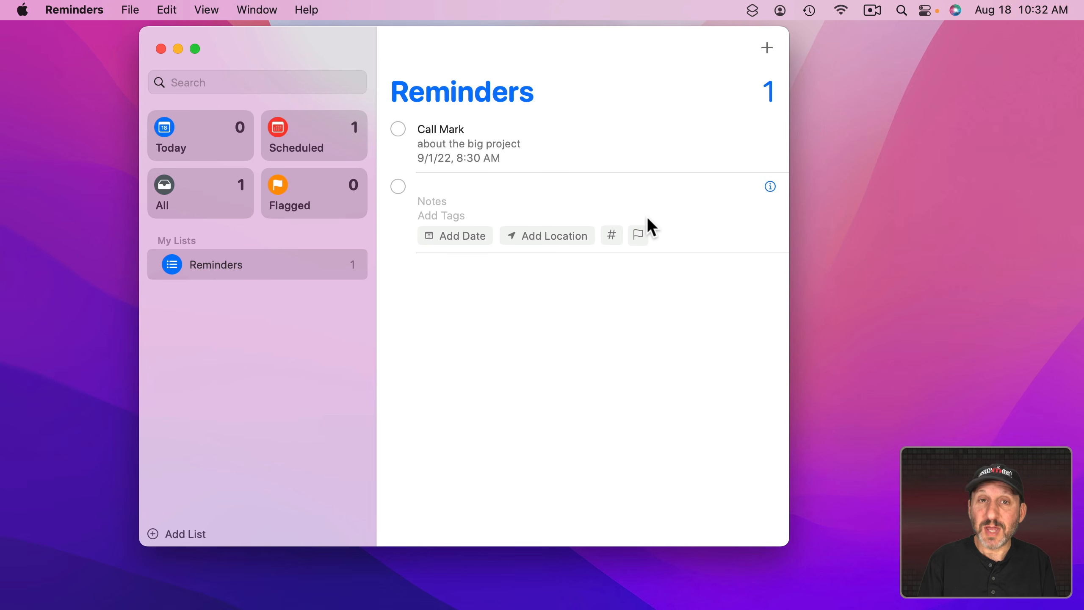
{"action": "type", "text": "Clean my office"}
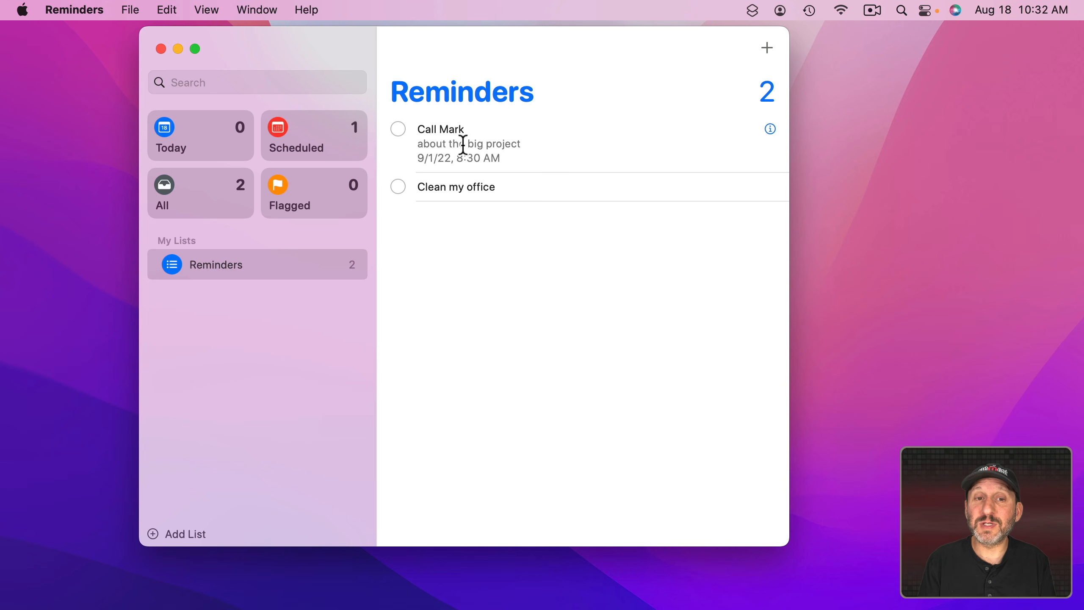
Step: Open the call reminder's details and examine its priority options
{"action": "left_click", "coordinate": [449, 129]}
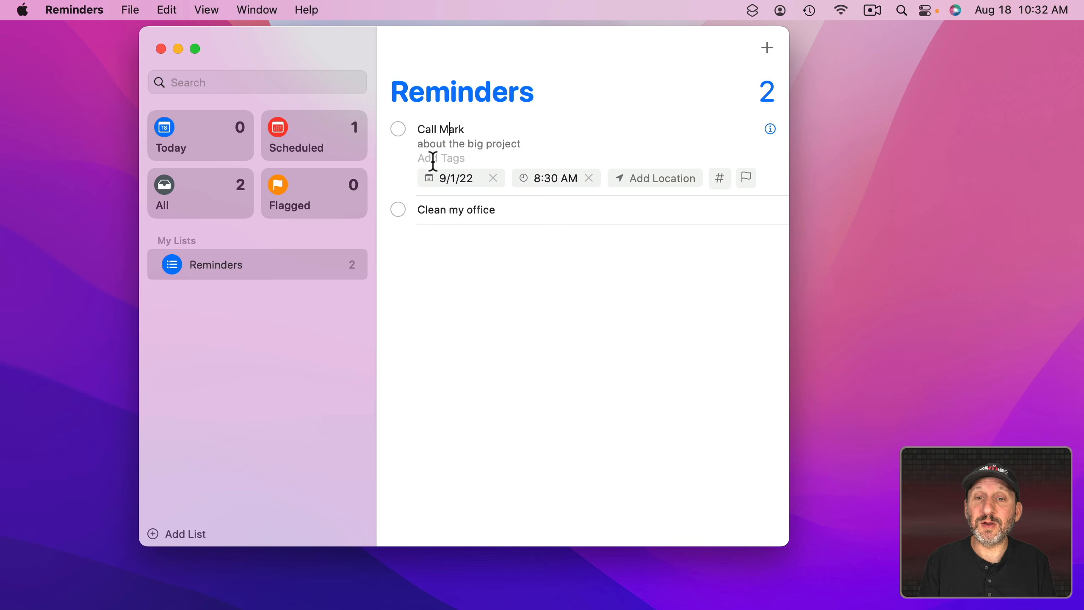
{"action": "left_click", "coordinate": [770, 130]}
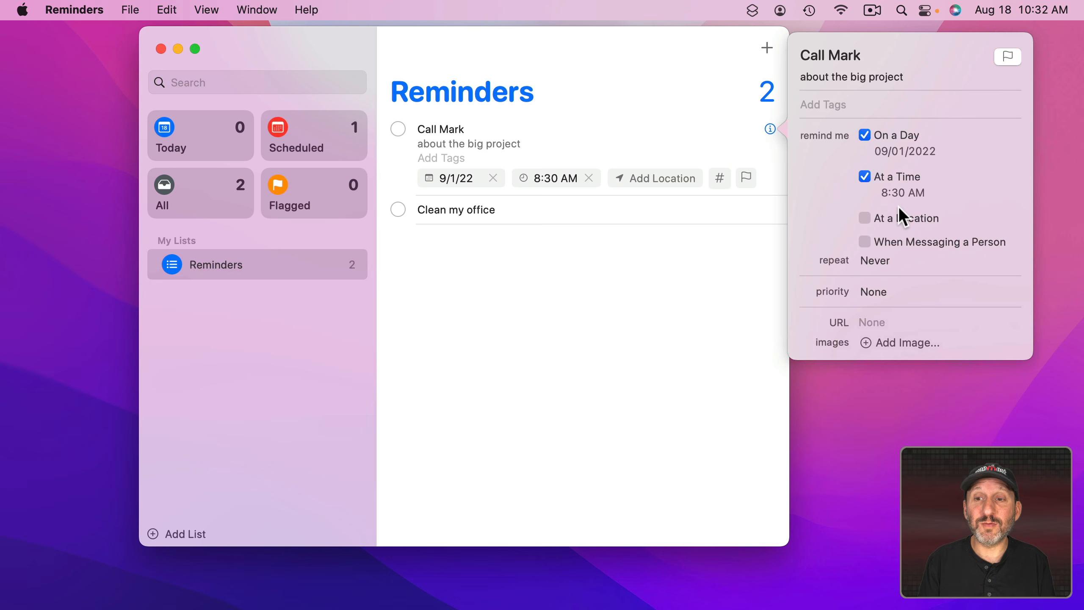
{"action": "left_click", "coordinate": [873, 291]}
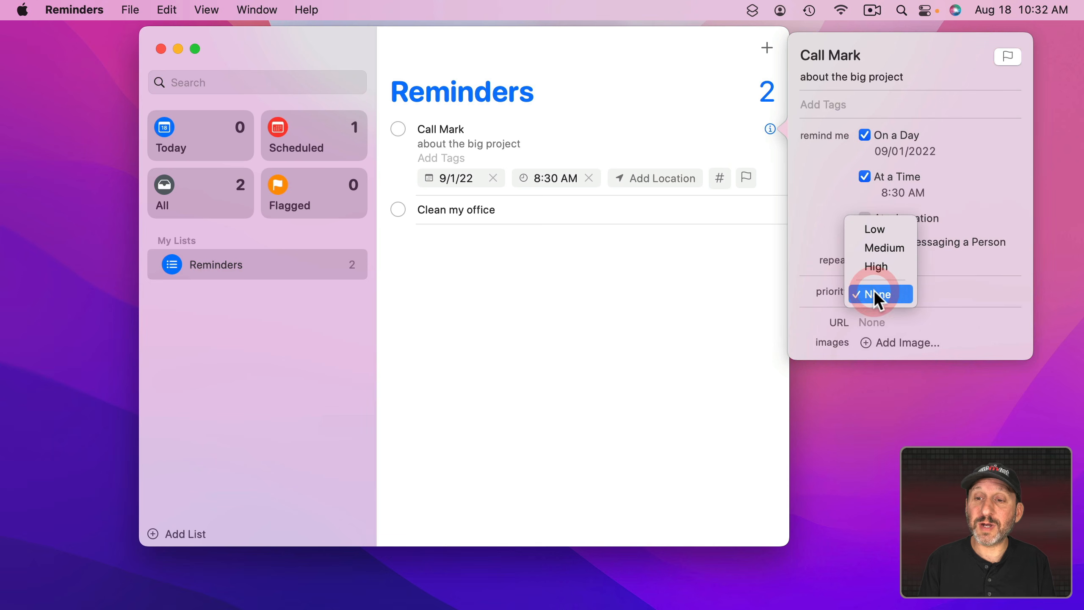
{"action": "left_click", "coordinate": [876, 248]}
{"action": "left_click", "coordinate": [657, 281]}
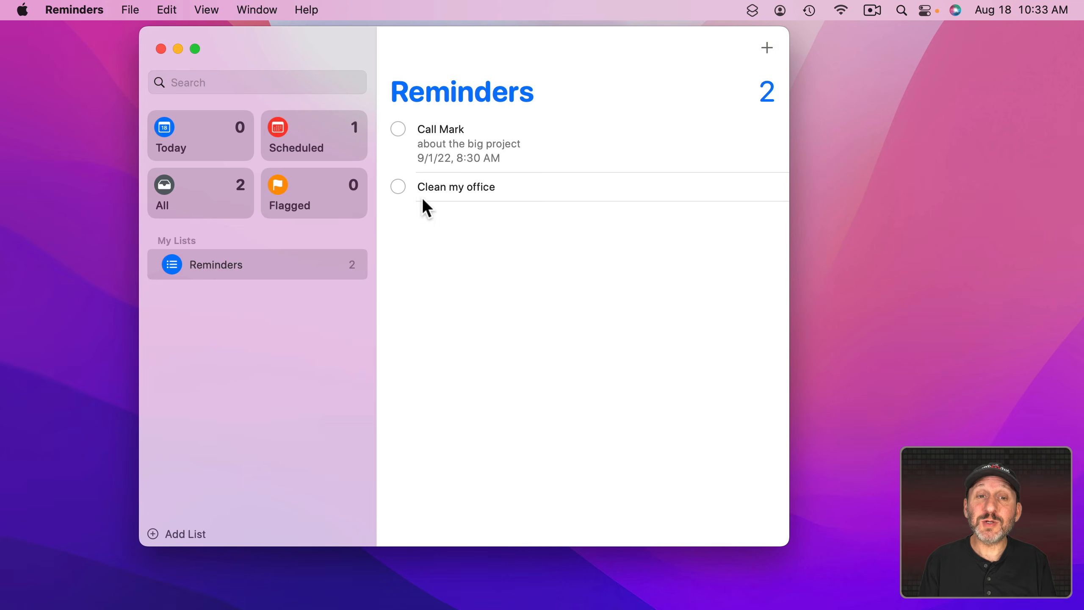
Step: Mark "Clean my office" as completed and return it to uncompleted with completed reminders shown
{"action": "left_click", "coordinate": [398, 187]}
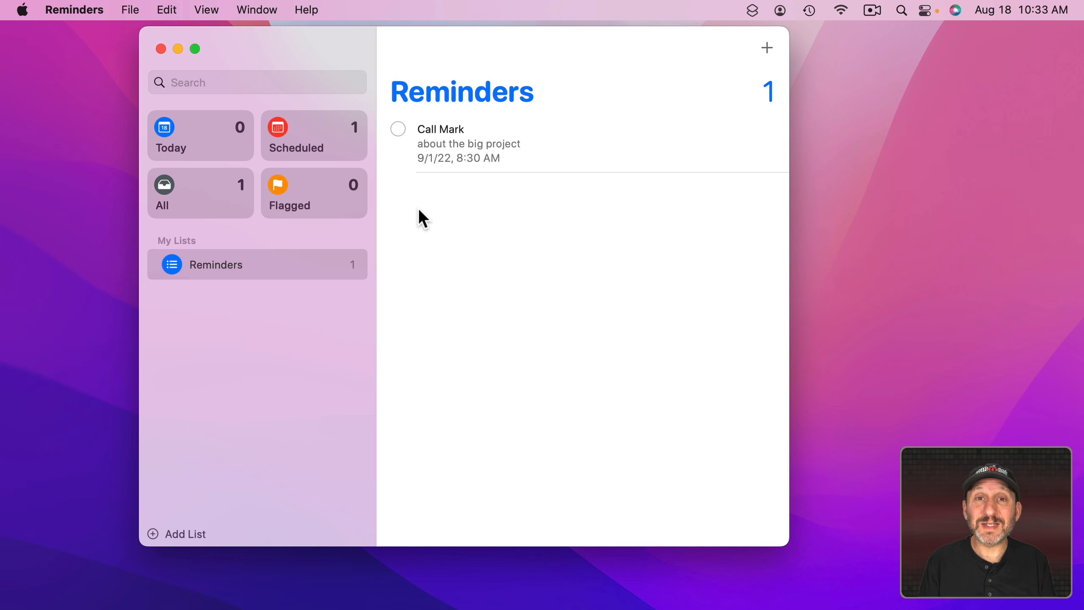
{"action": "left_click", "coordinate": [217, 14]}
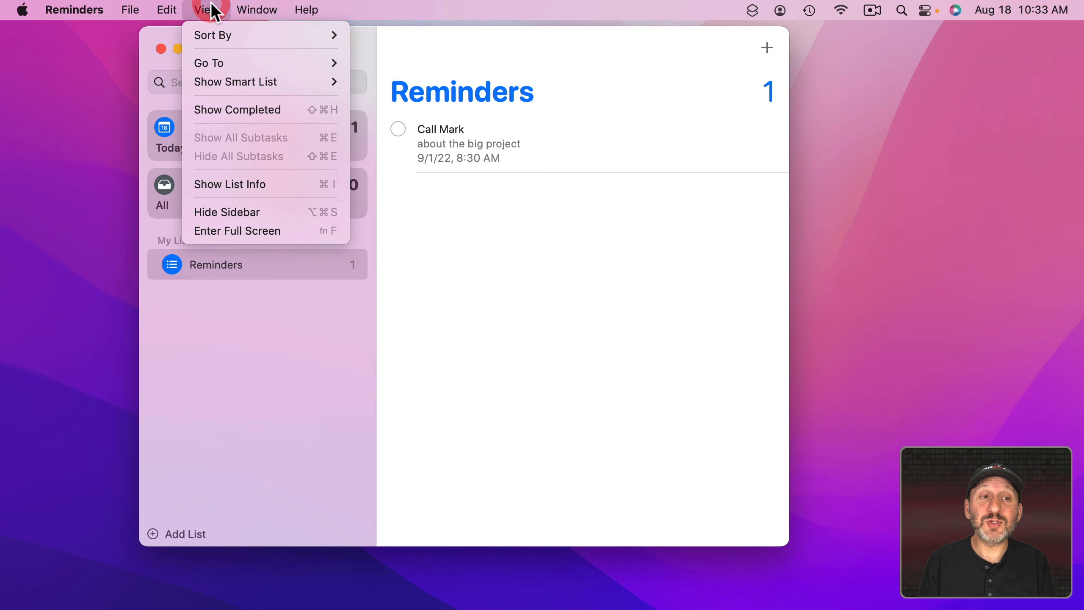
{"action": "left_click", "coordinate": [235, 111]}
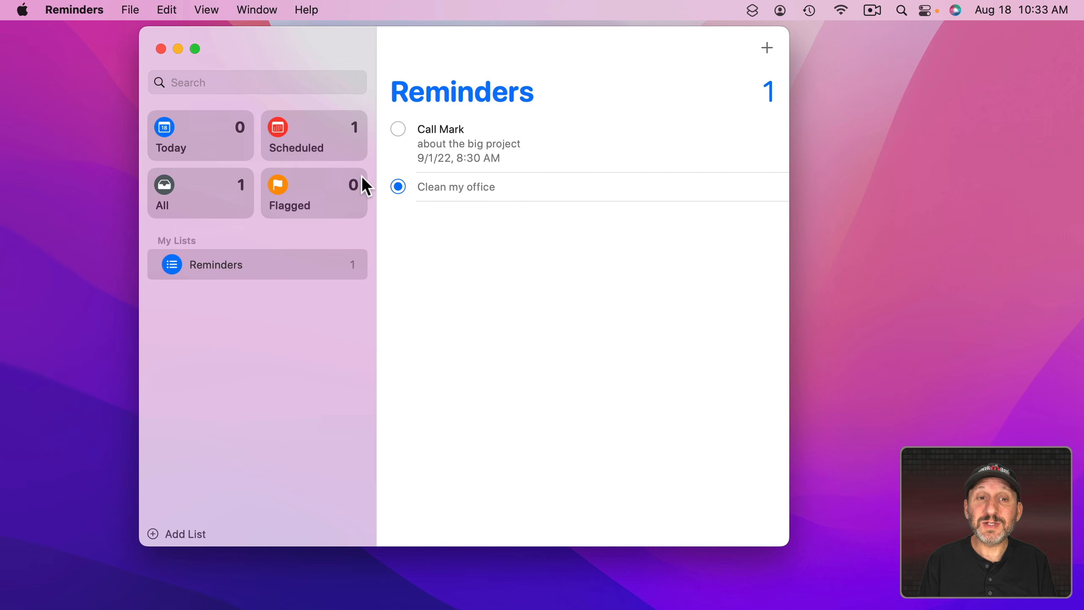
{"action": "left_click", "coordinate": [397, 186]}
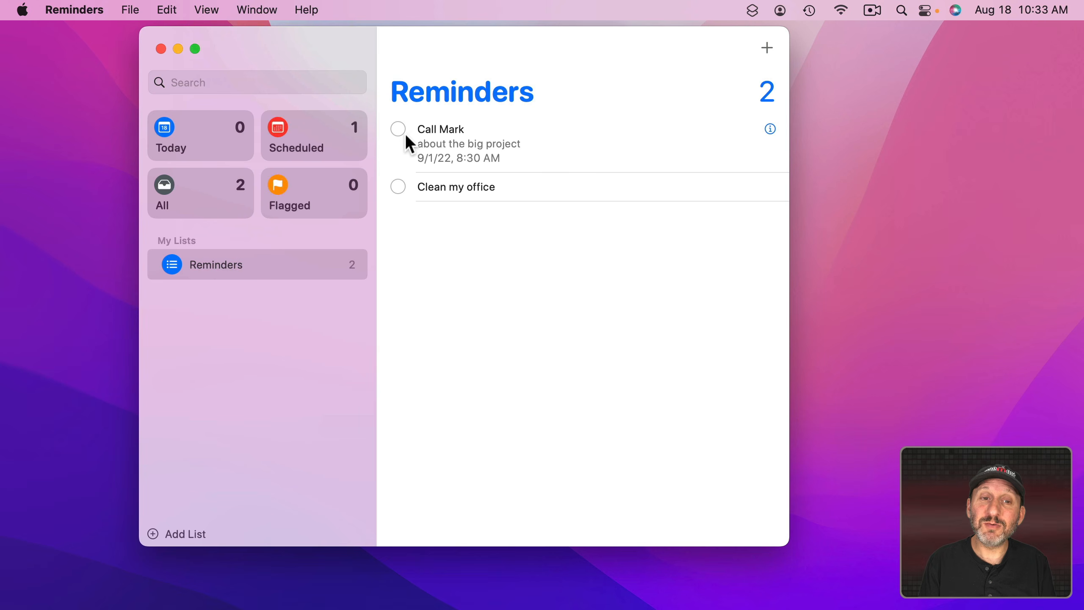
Step: Delete the call reminder and undo the deletion
{"action": "left_click", "coordinate": [388, 122]}
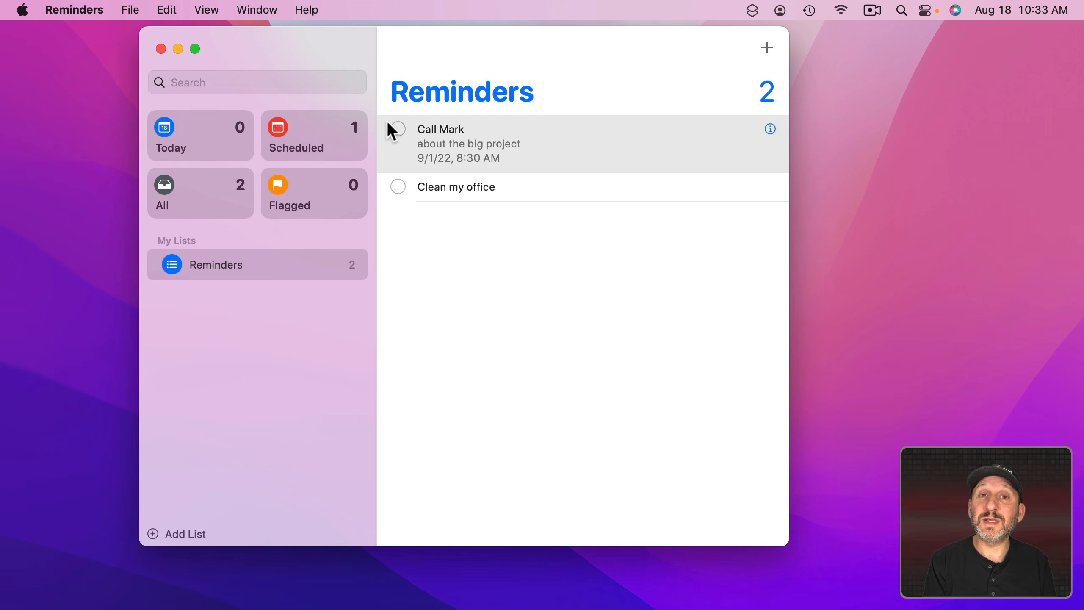
{"action": "key", "text": "BackSpace"}
{"action": "key", "text": "super+z"}
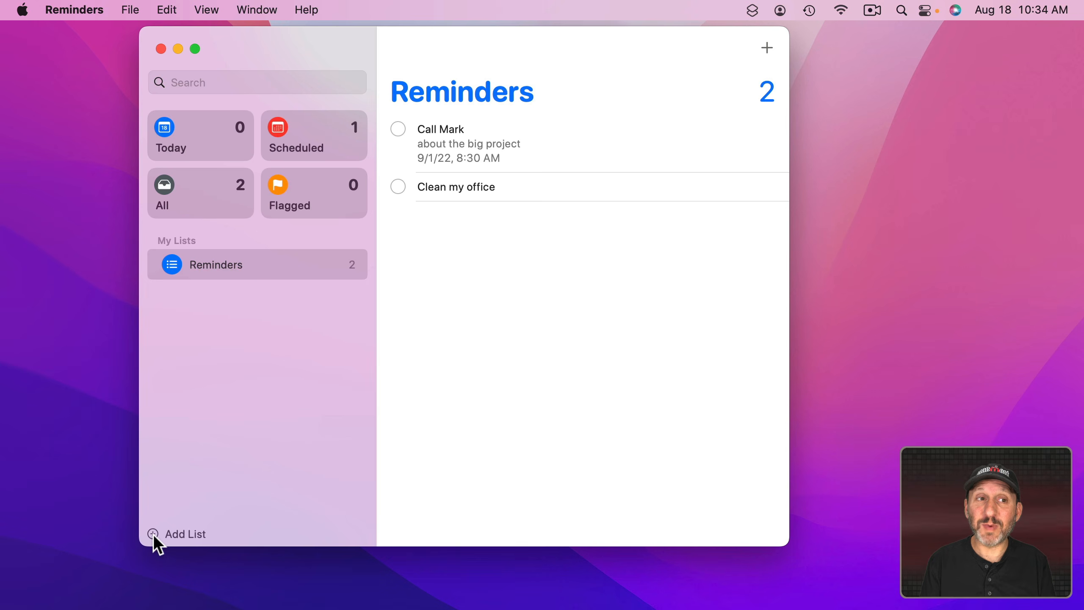
Step: Create a new list named "Grocery Shopping" with the green color and the shopping cart icon
{"action": "left_click", "coordinate": [129, 10]}
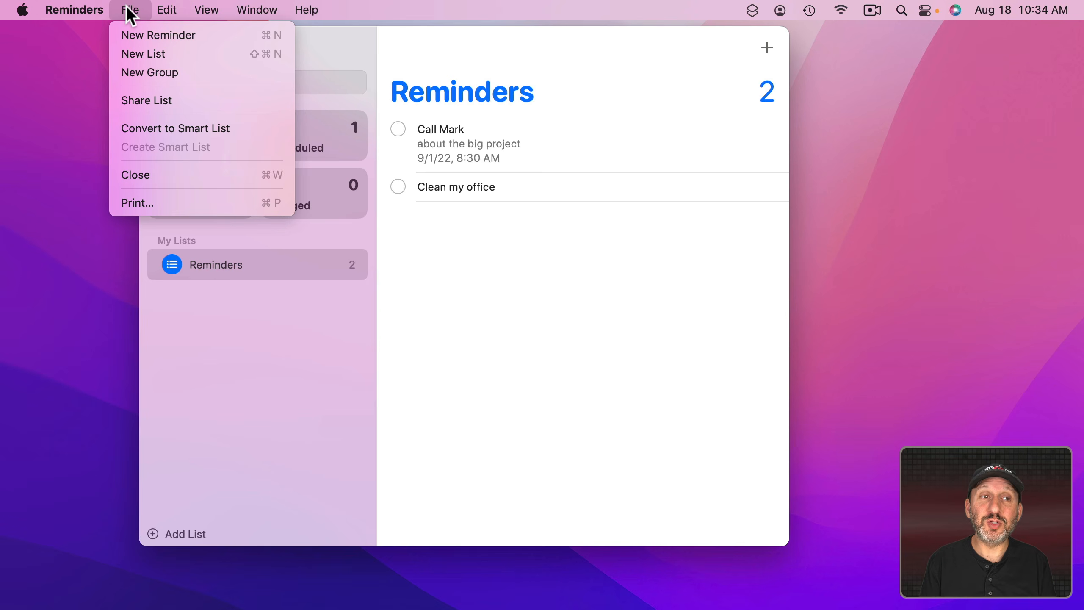
{"action": "left_click", "coordinate": [139, 53]}
{"action": "type", "text": "Grocery Shopping"}
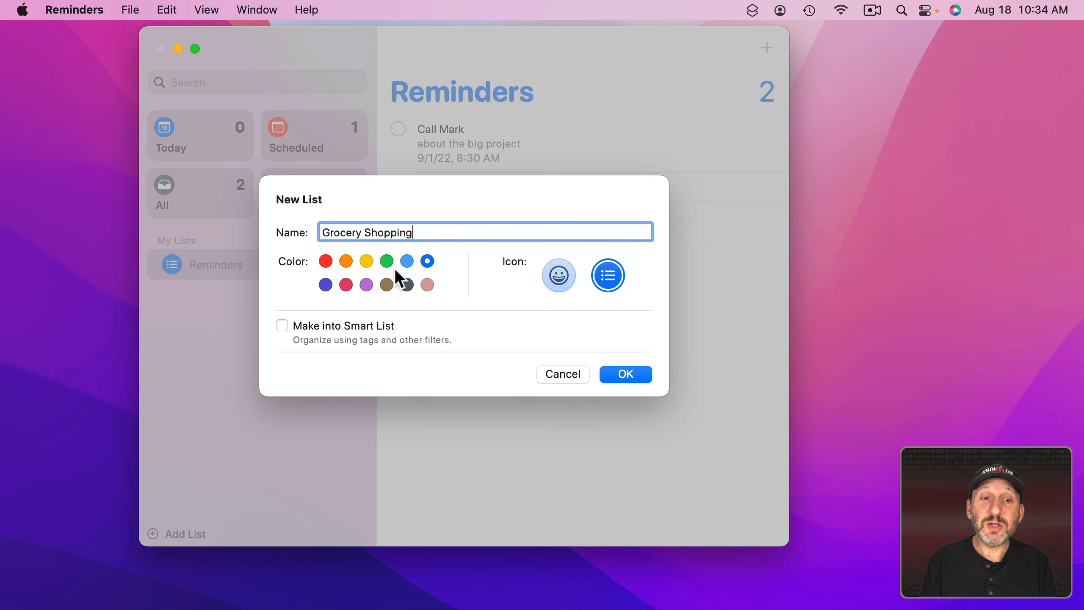
{"action": "left_click", "coordinate": [386, 260]}
{"action": "left_click", "coordinate": [557, 275]}
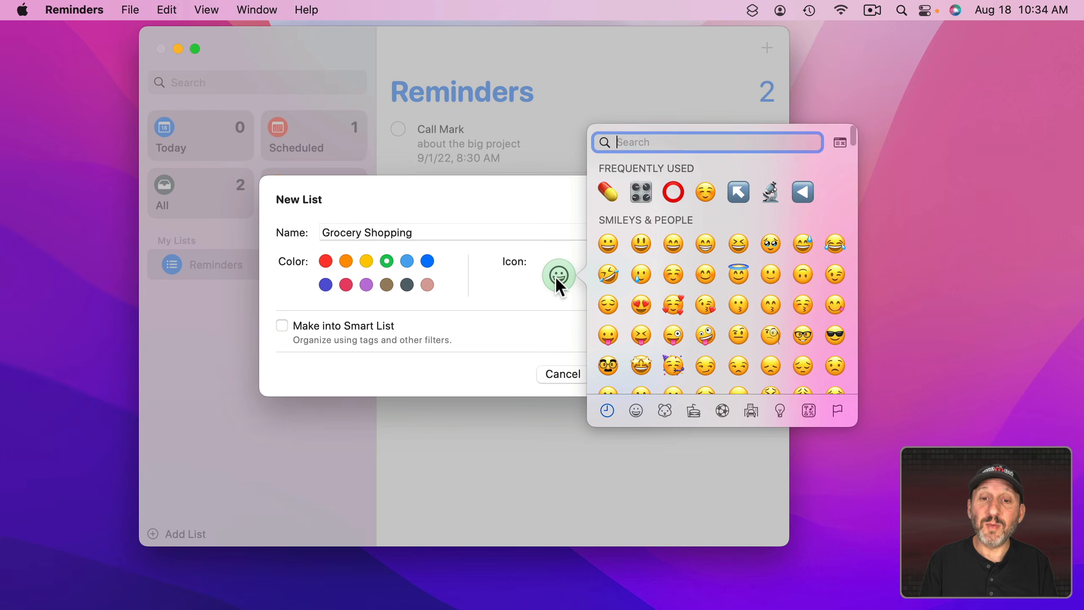
{"action": "left_click", "coordinate": [521, 290]}
{"action": "left_click", "coordinate": [607, 279]}
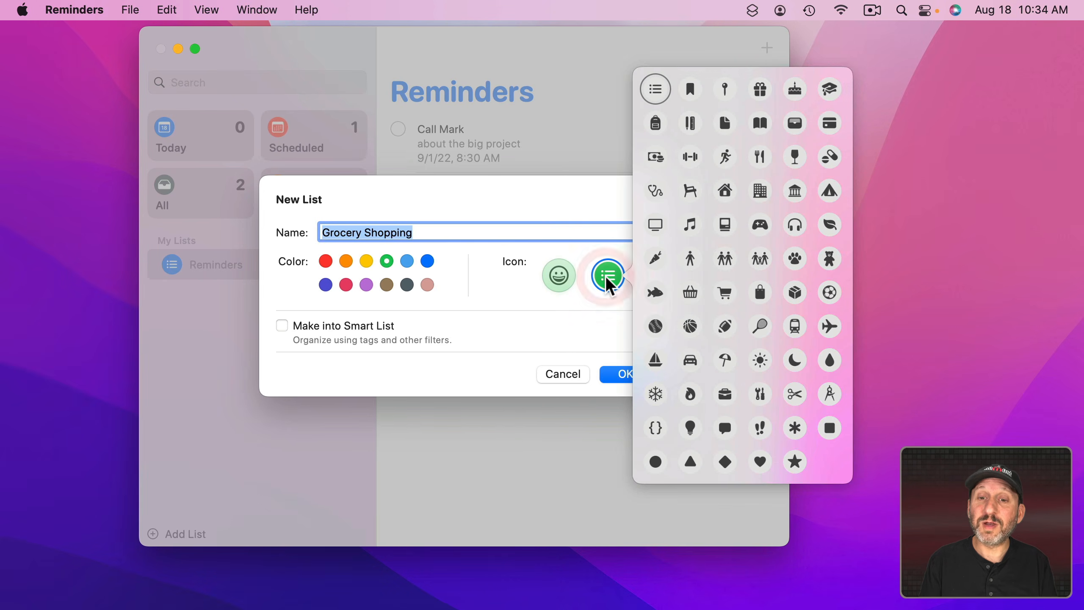
{"action": "left_click", "coordinate": [728, 290]}
{"action": "left_click", "coordinate": [626, 374]}
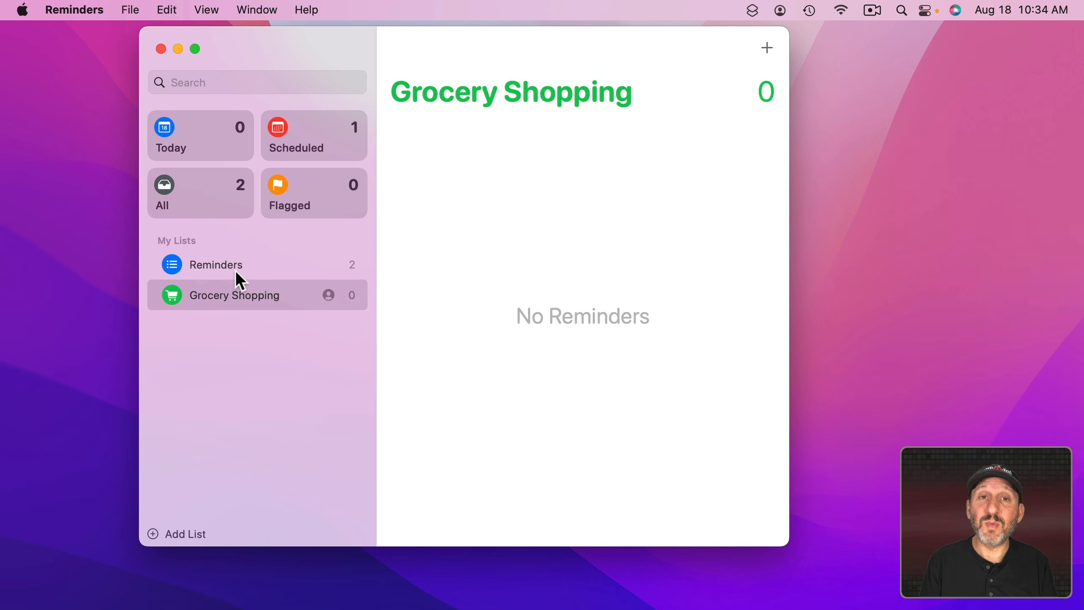
Step: Add Milk and Eggs to the Grocery Shopping list, with Bread and Cheese placed between them
{"action": "left_click", "coordinate": [210, 268]}
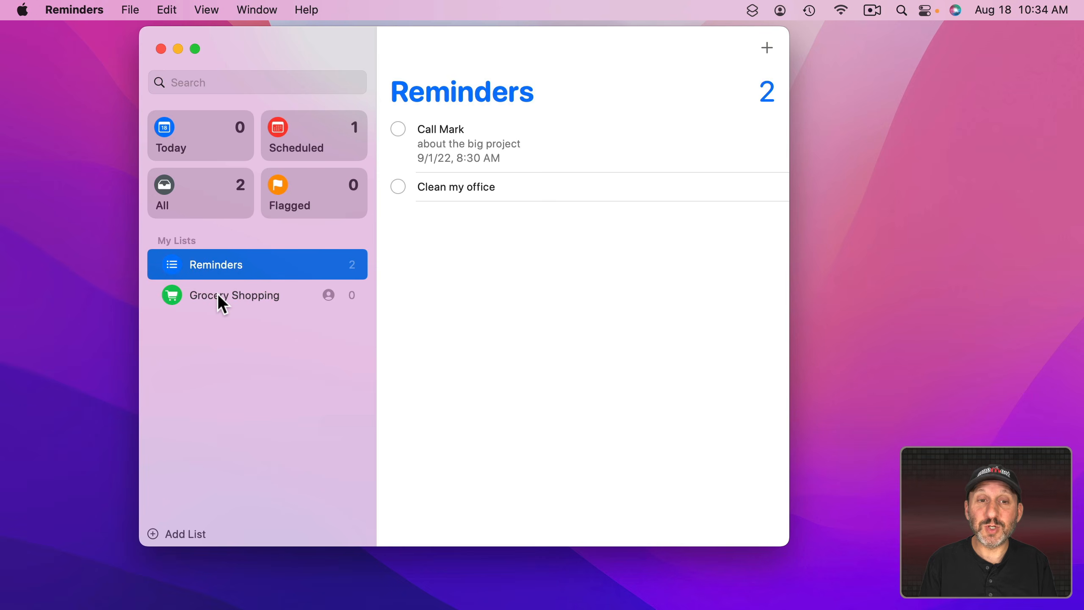
{"action": "left_click", "coordinate": [217, 295]}
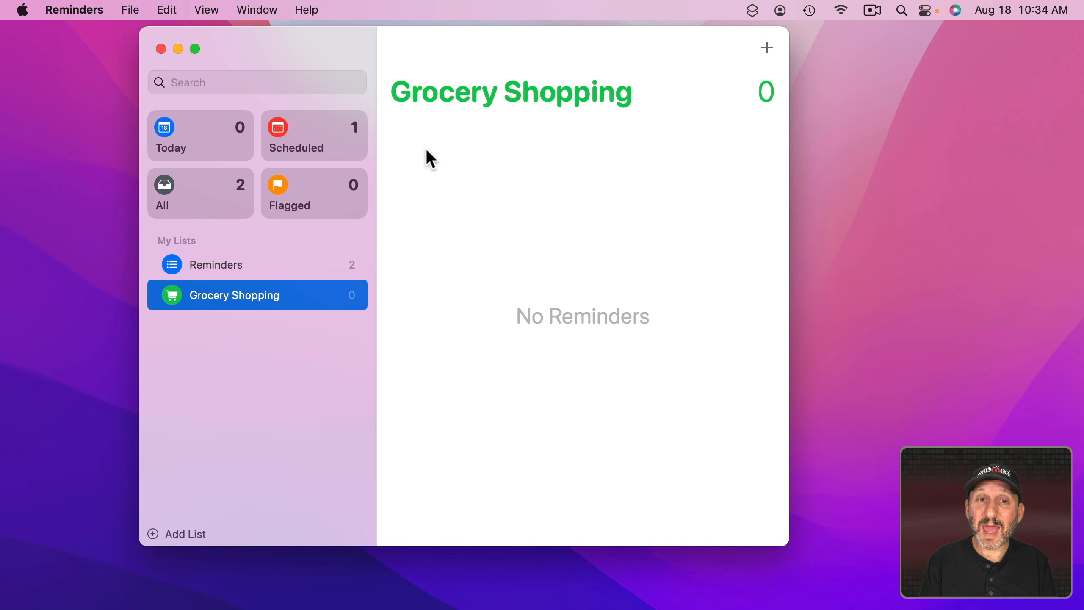
{"action": "left_click", "coordinate": [498, 128]}
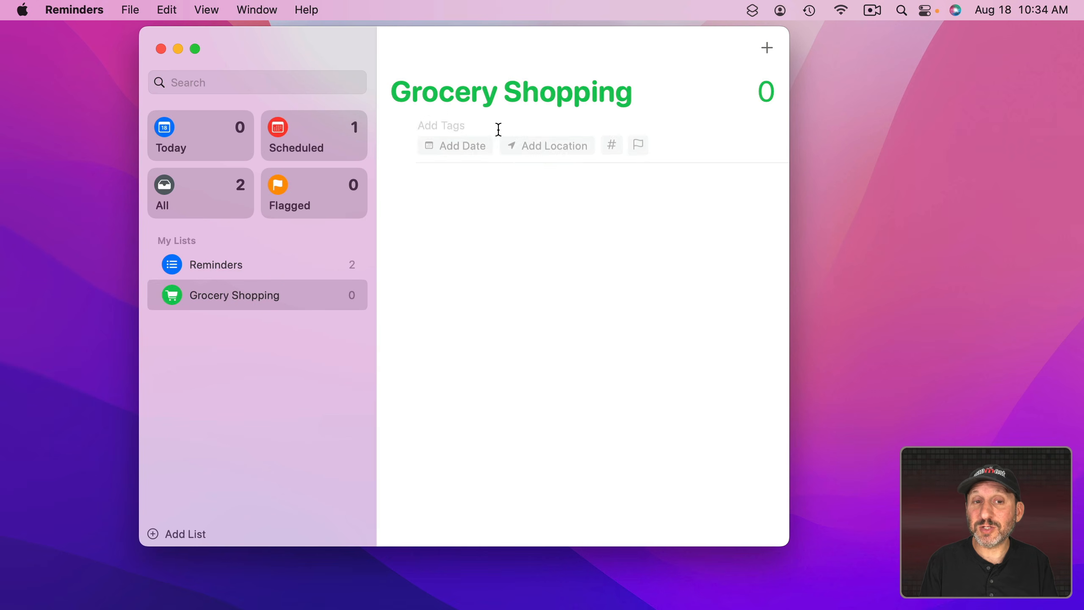
{"action": "type", "text": "Milk"}
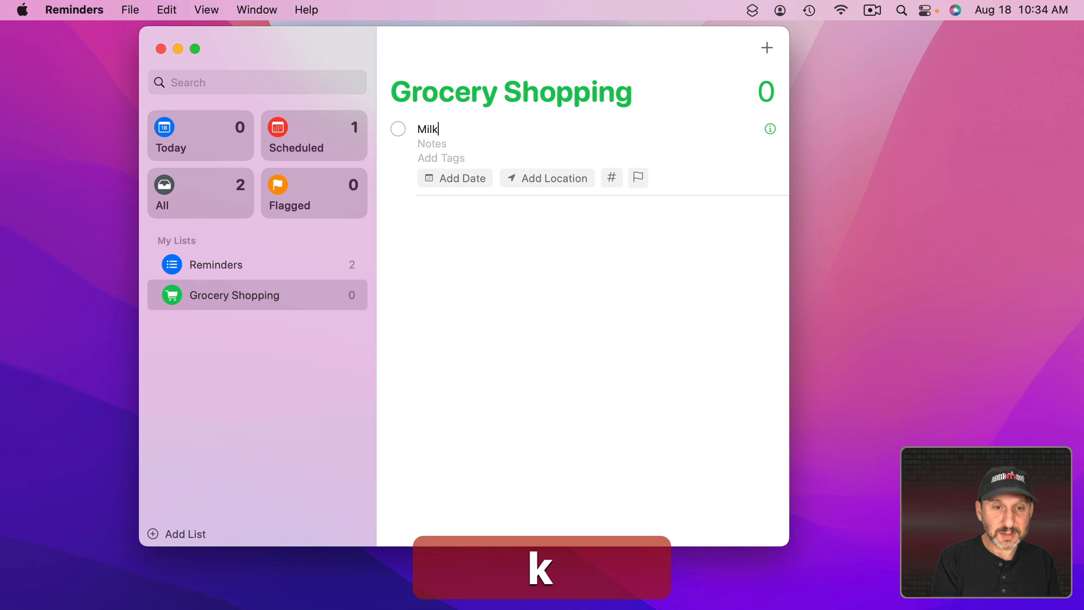
{"action": "key", "text": "Return"}
{"action": "type", "text": "Eggs"}
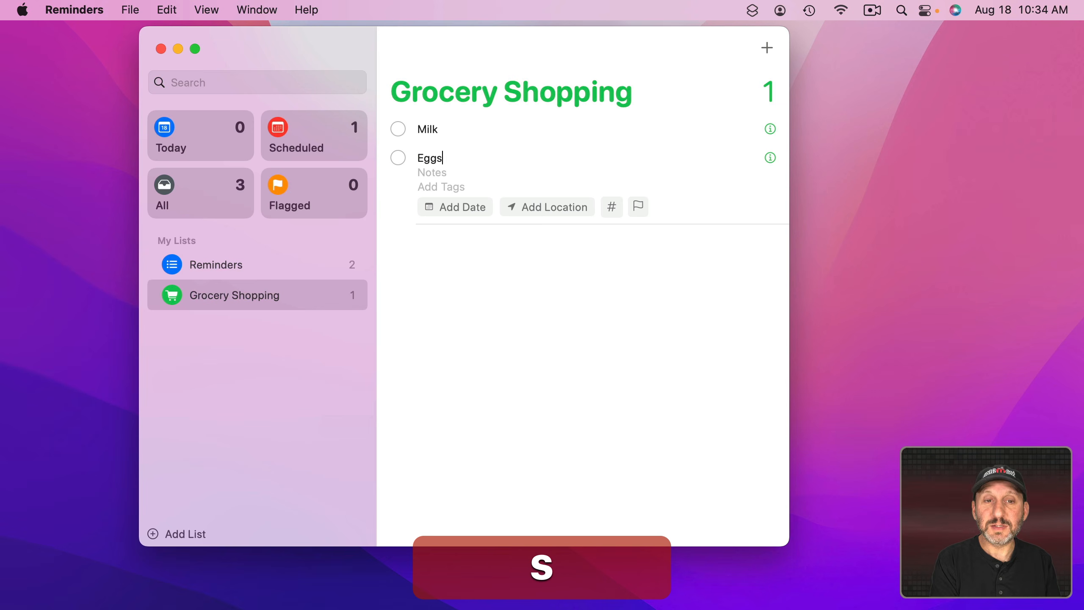
{"action": "key", "text": "Return"}
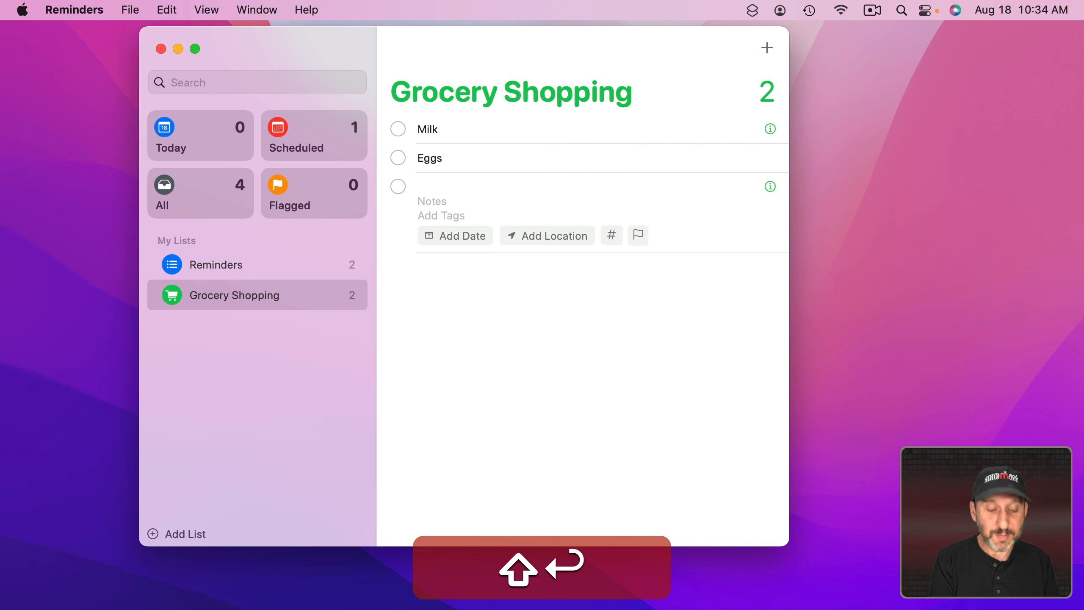
{"action": "type", "text": "Bread"}
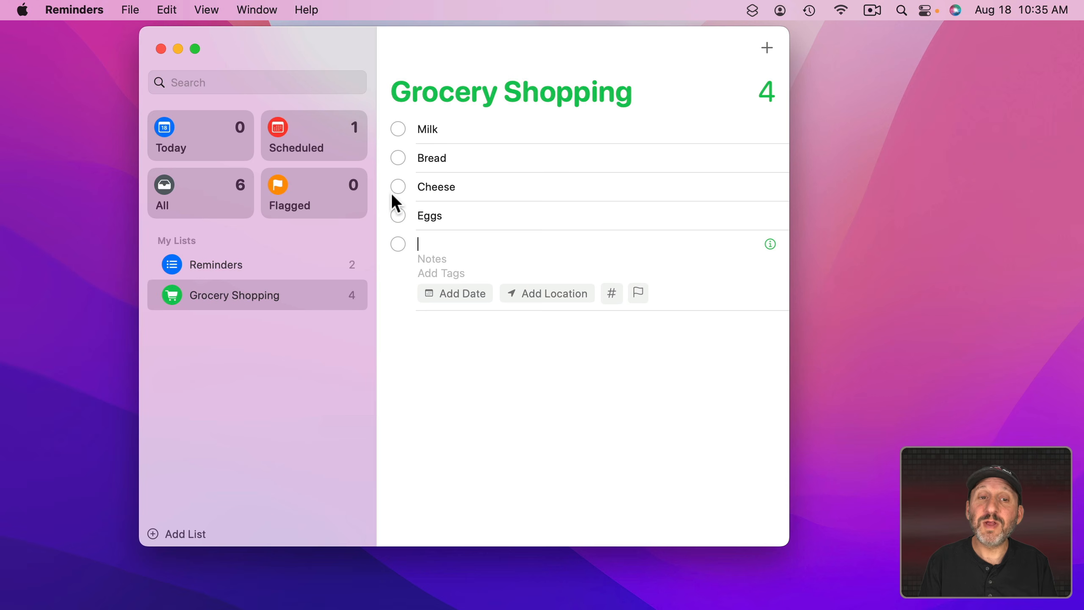
Step: Move Cheese to the first position in the Grocery Shopping list
{"action": "left_click_drag", "start_coordinate": [386, 190], "coordinate": [391, 148]}
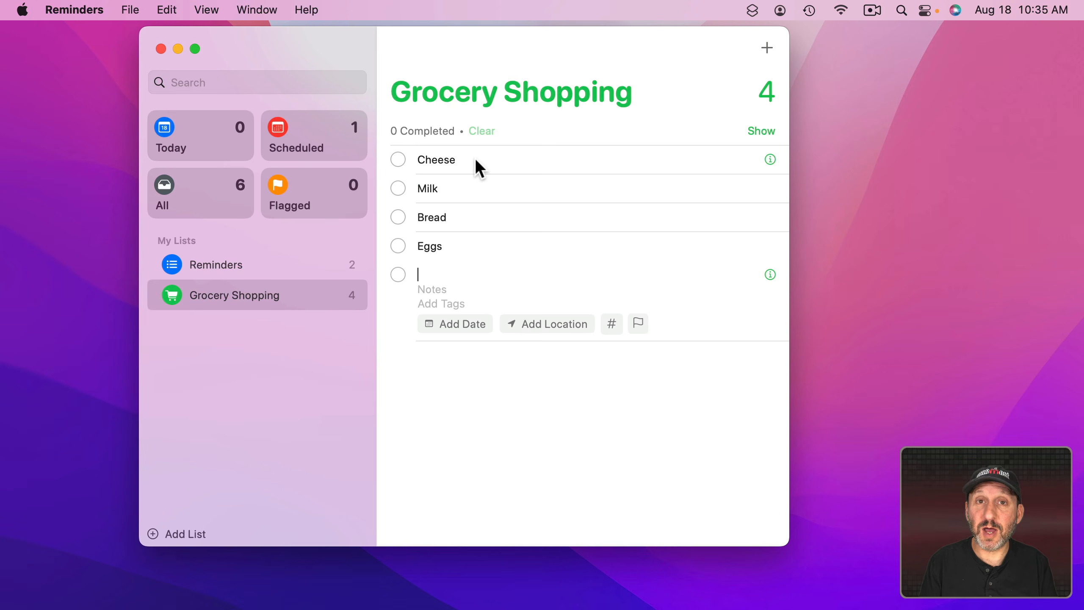
Step: Sort the Grocery Shopping list by title
{"action": "left_click", "coordinate": [204, 8]}
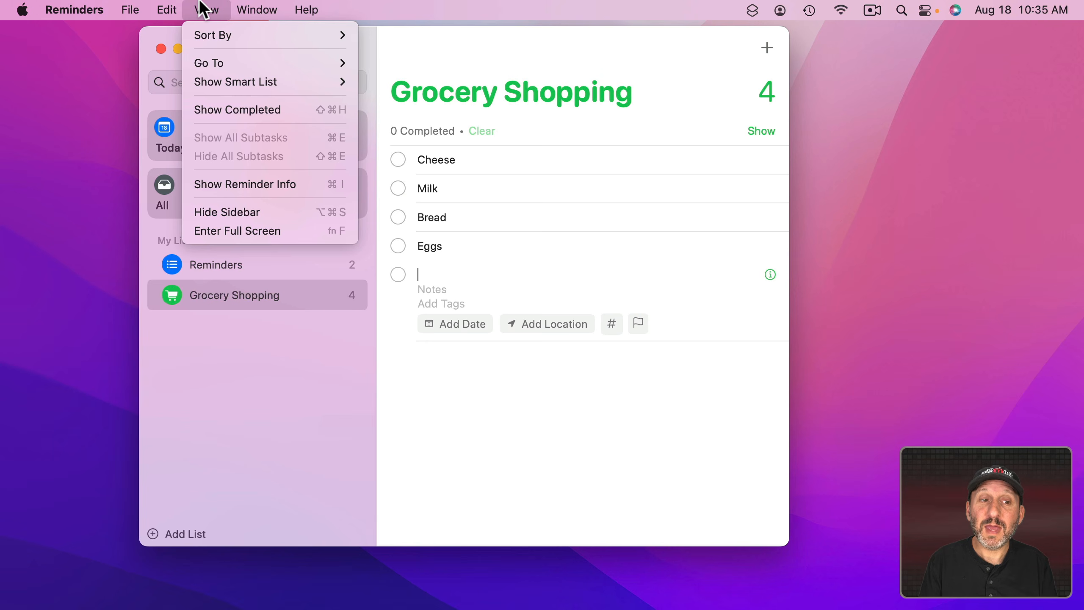
{"action": "mouse_move", "coordinate": [209, 29]}
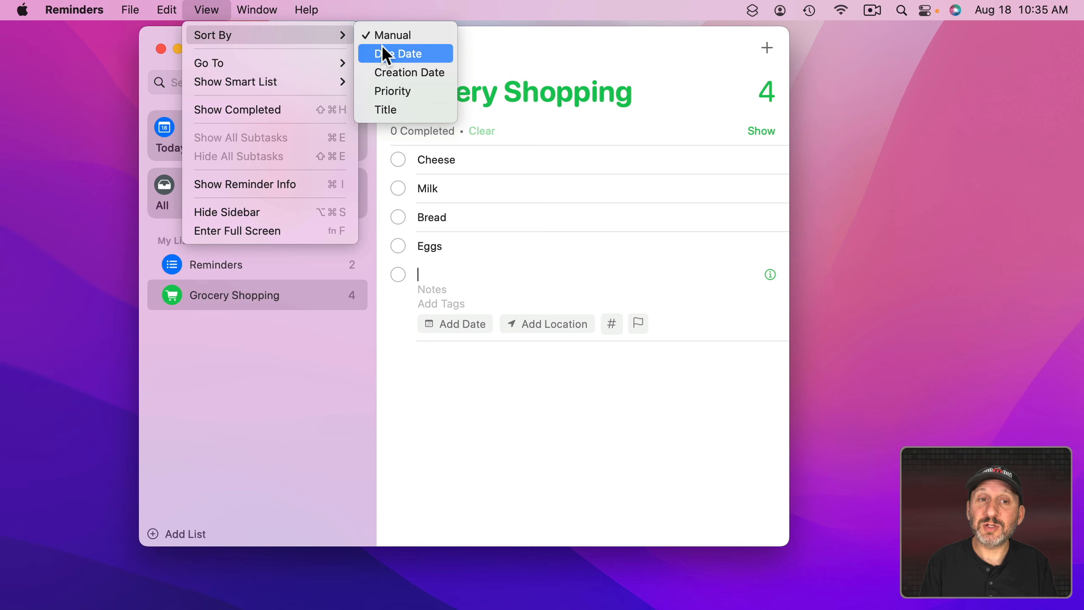
{"action": "left_click", "coordinate": [387, 108]}
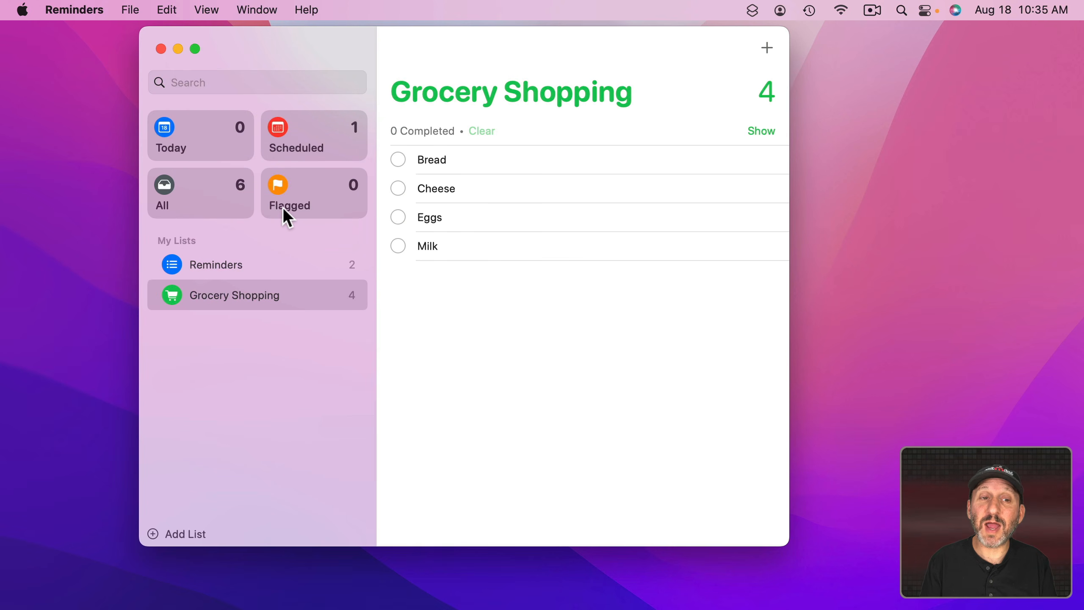
Step: Look through the Today, Scheduled, All and Flagged smart lists
{"action": "left_click", "coordinate": [188, 128]}
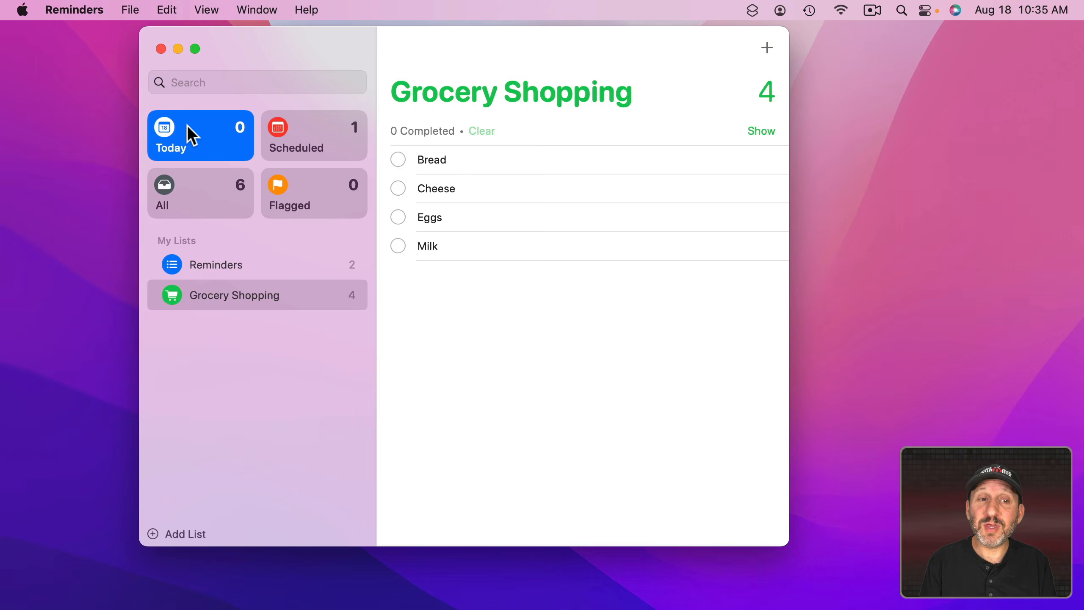
{"action": "left_click", "coordinate": [305, 136]}
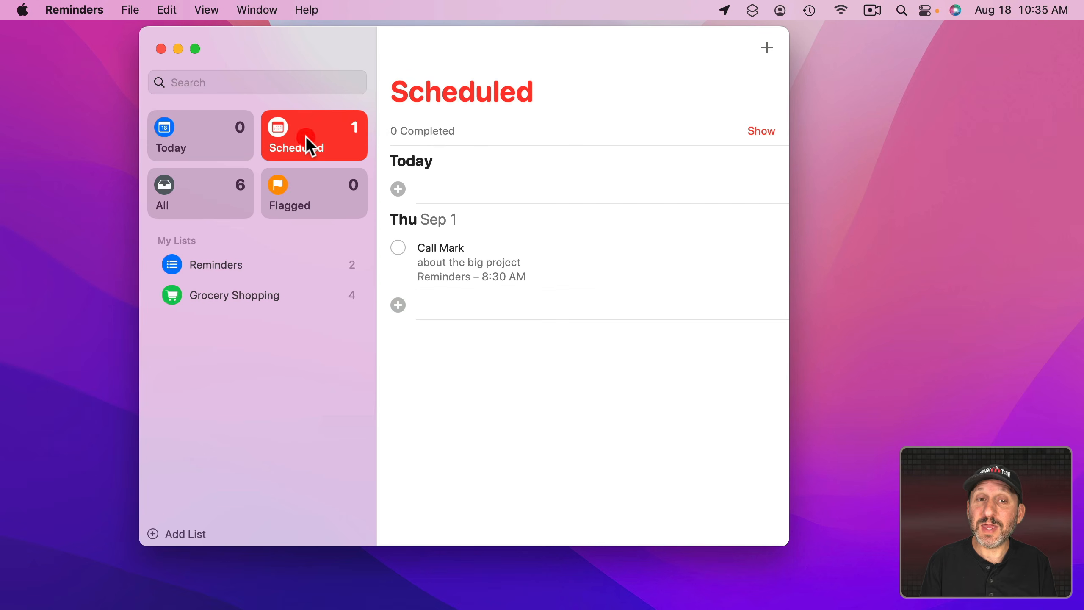
{"action": "mouse_move", "coordinate": [499, 280]}
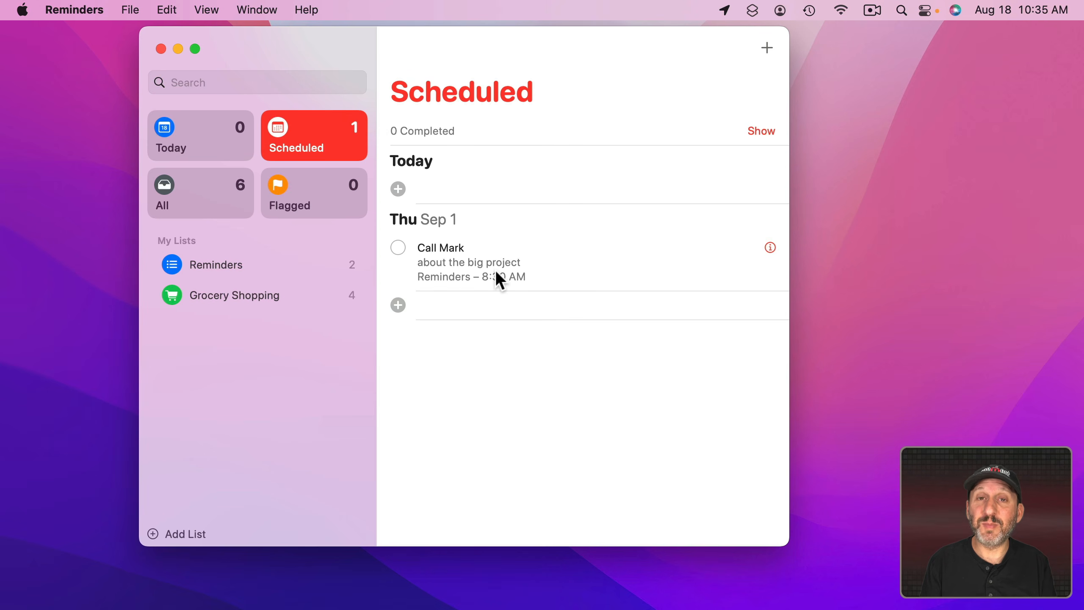
{"action": "left_click", "coordinate": [193, 190]}
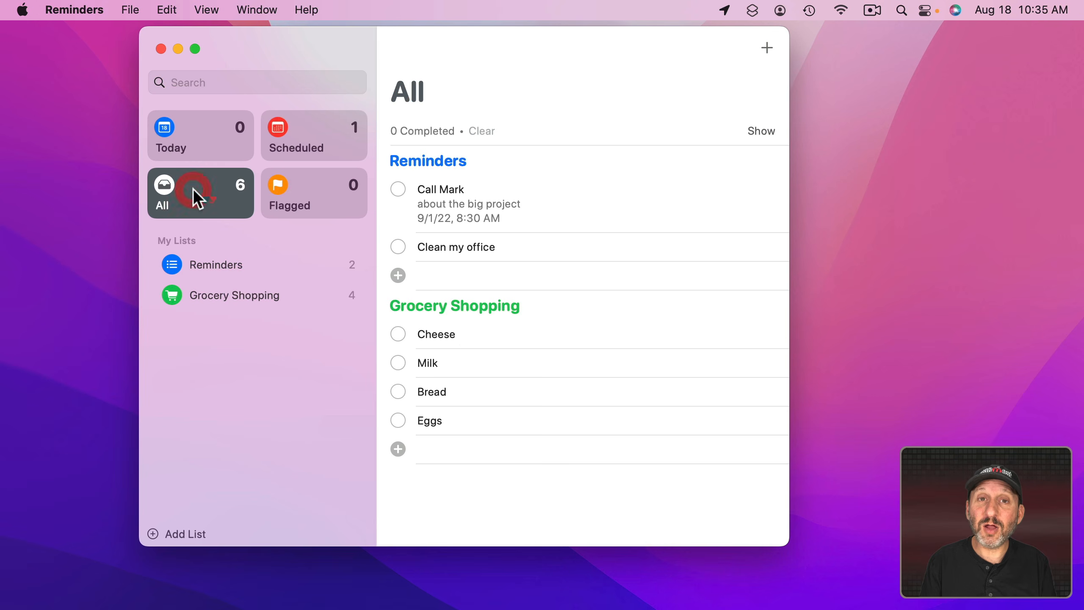
{"action": "mouse_move", "coordinate": [458, 396]}
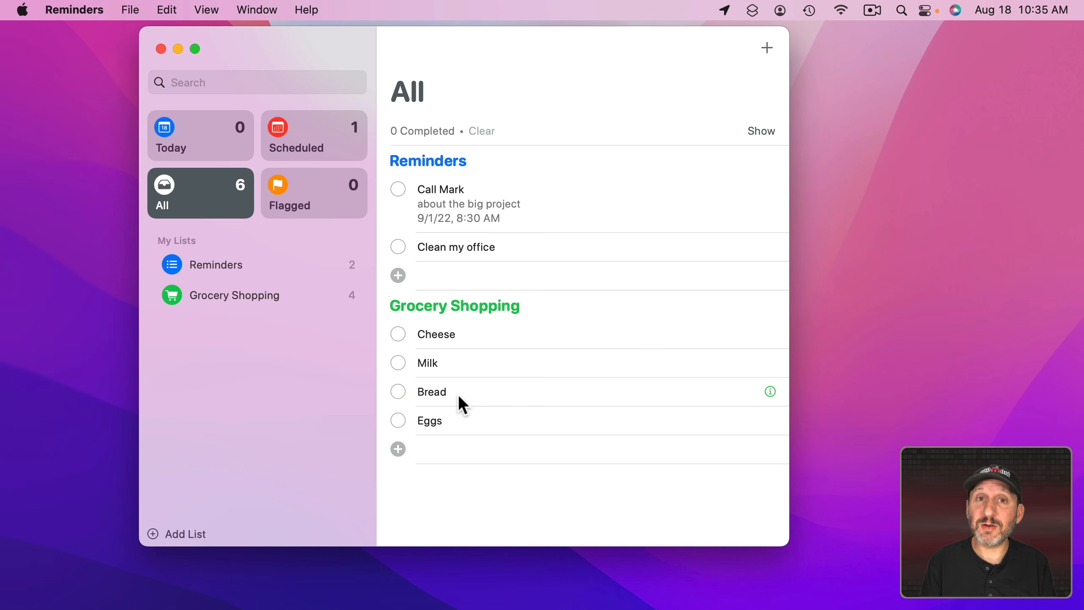
{"action": "left_click", "coordinate": [301, 195]}
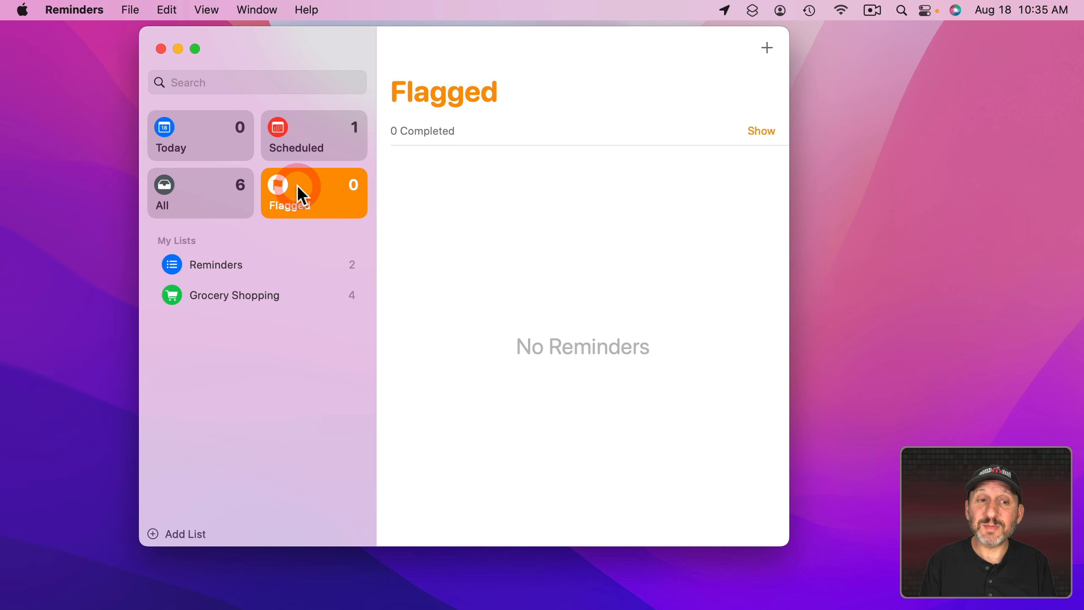
Step: Flag the call reminder in the Reminders list
{"action": "left_click", "coordinate": [249, 264]}
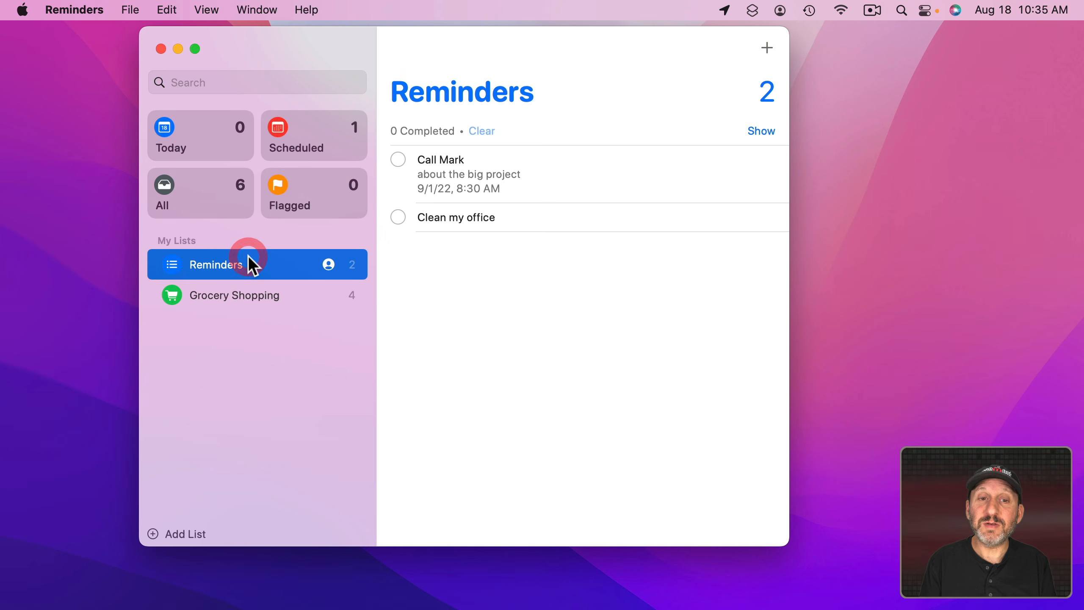
{"action": "mouse_move", "coordinate": [438, 160]}
{"action": "left_click", "coordinate": [770, 160]}
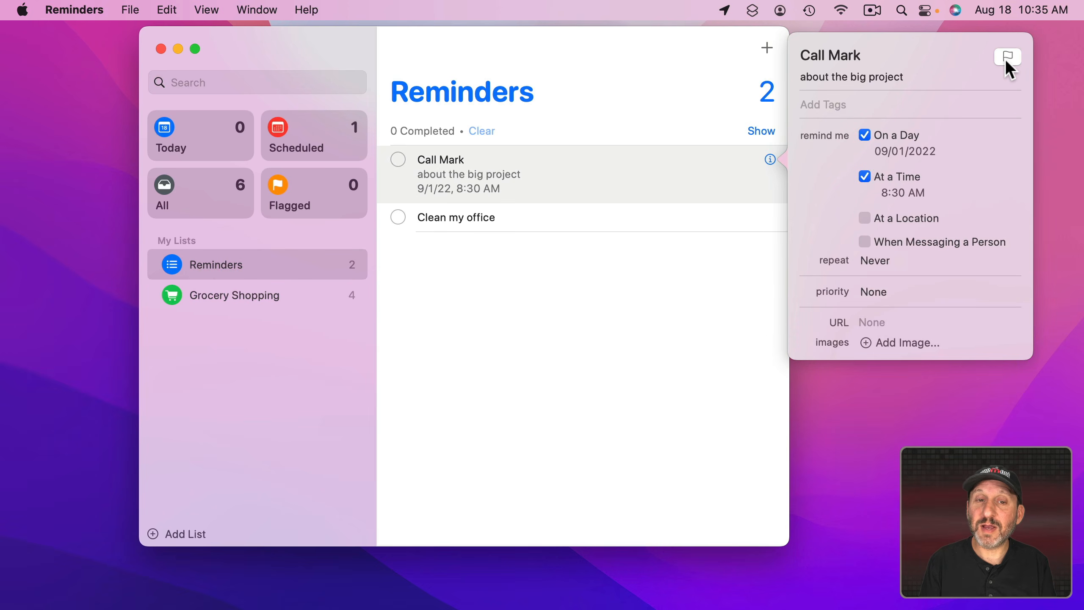
{"action": "left_click", "coordinate": [446, 157]}
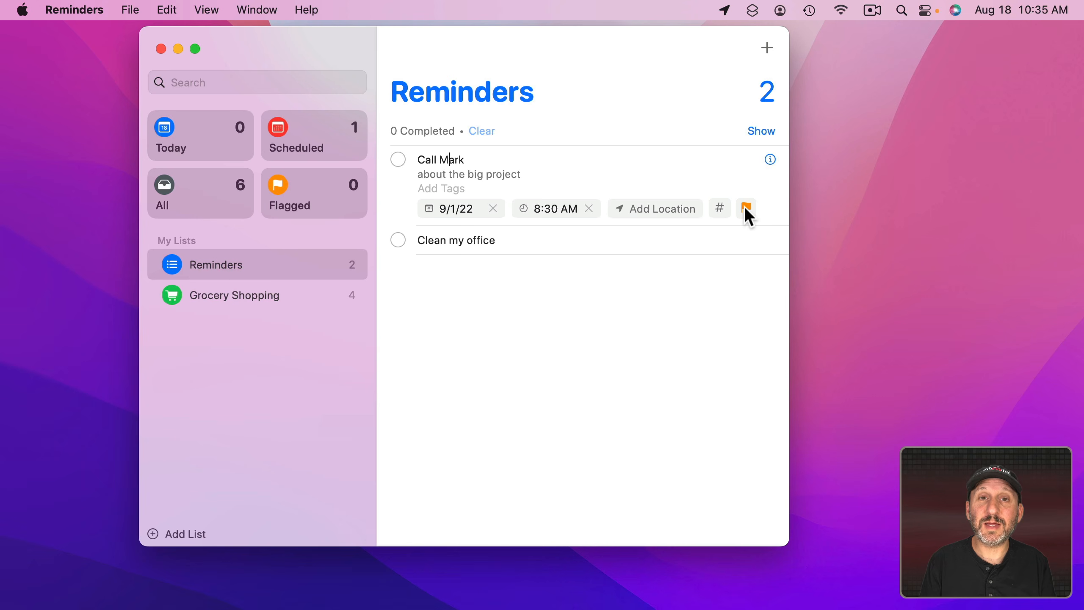
Step: Add the tag #project to the call reminder in the Flagged list and show the reminders carrying that tag
{"action": "left_click", "coordinate": [323, 190]}
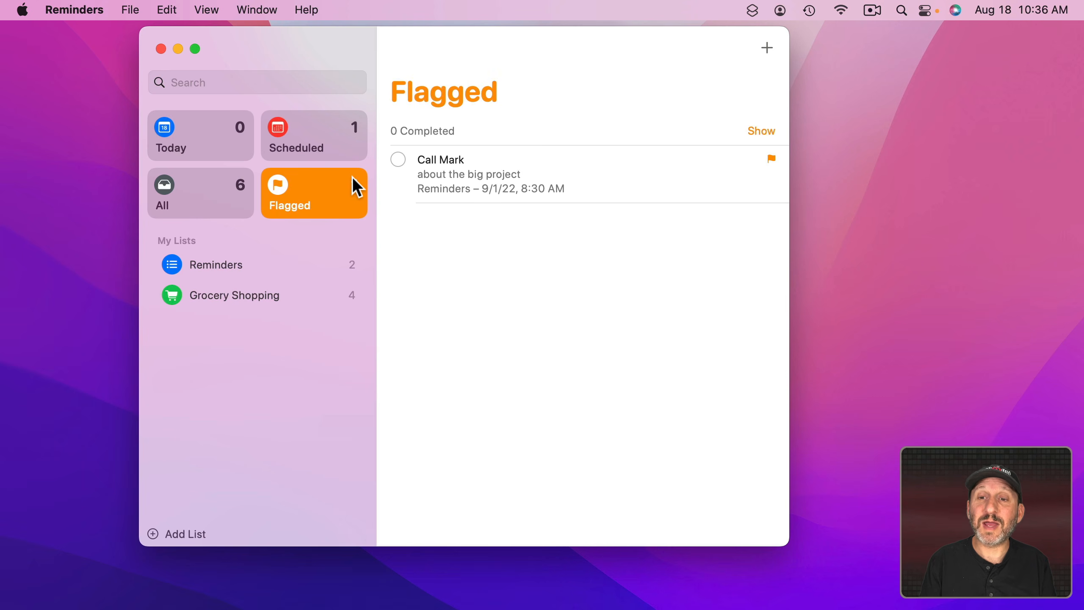
{"action": "left_click", "coordinate": [487, 174]}
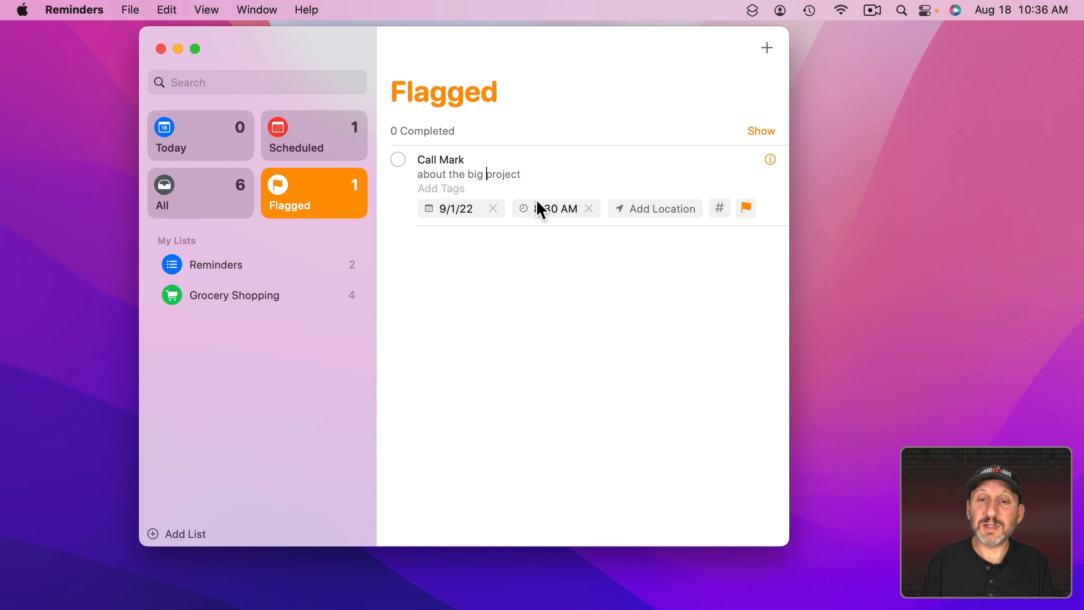
{"action": "left_click", "coordinate": [427, 188]}
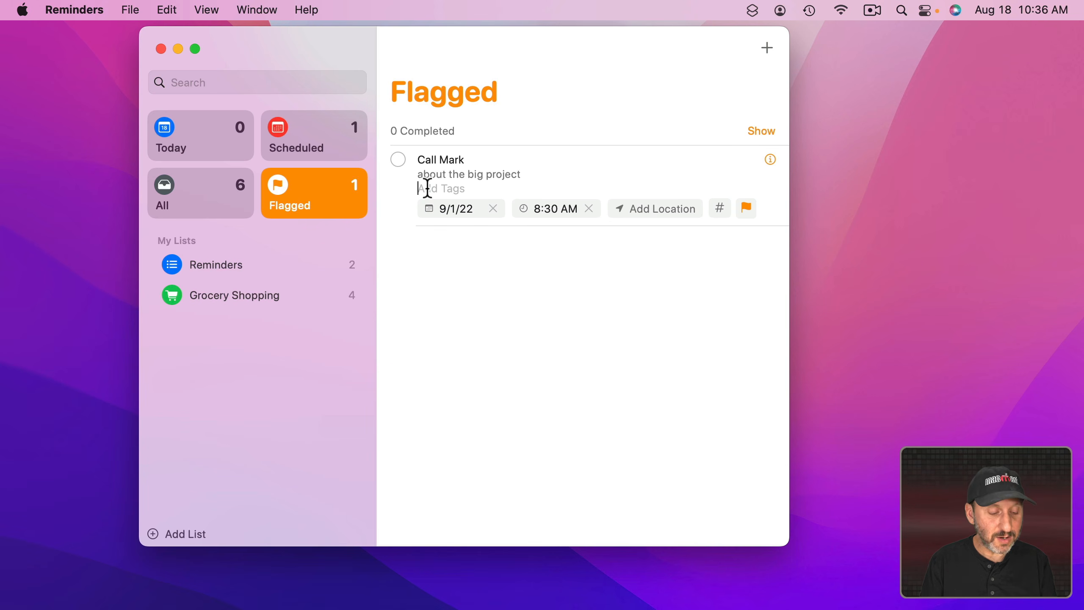
{"action": "key", "text": "BackSpace"}
{"action": "type", "text": "#"}
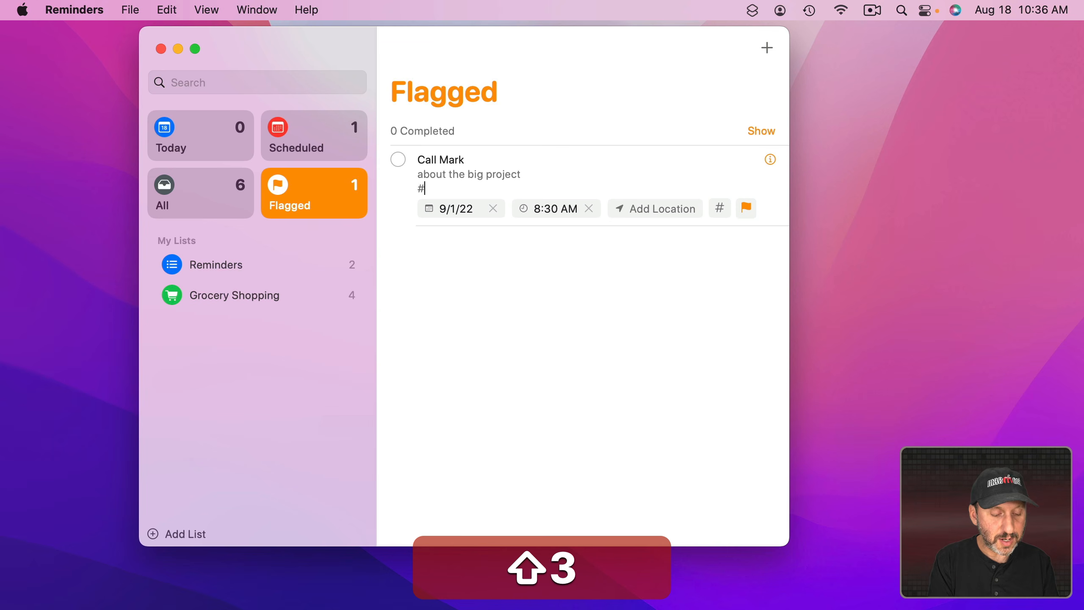
{"action": "type", "text": "project"}
{"action": "key", "text": "Return"}
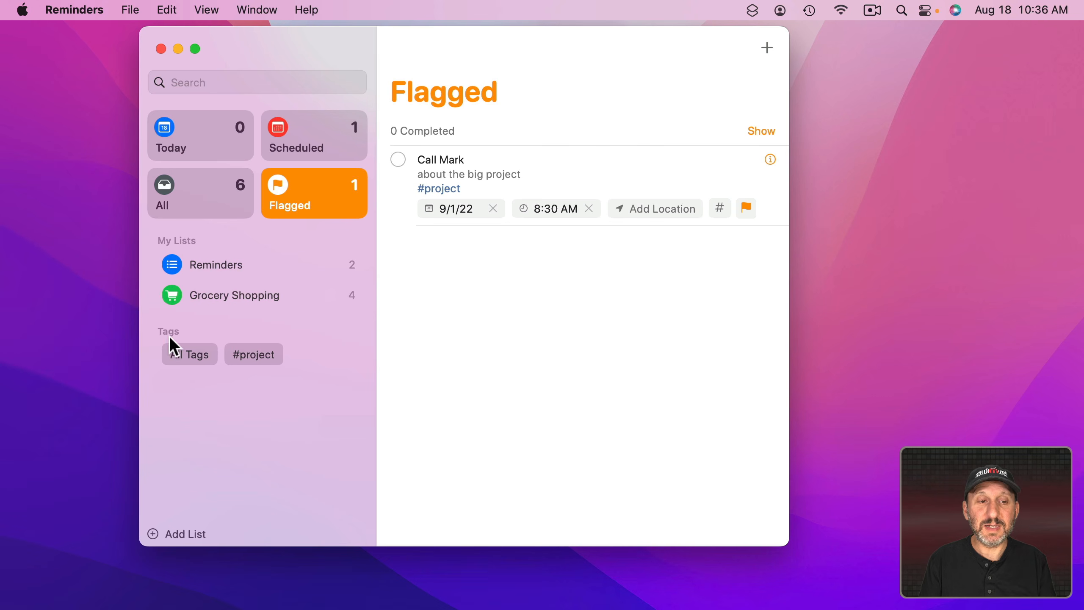
{"action": "left_click", "coordinate": [264, 357]}
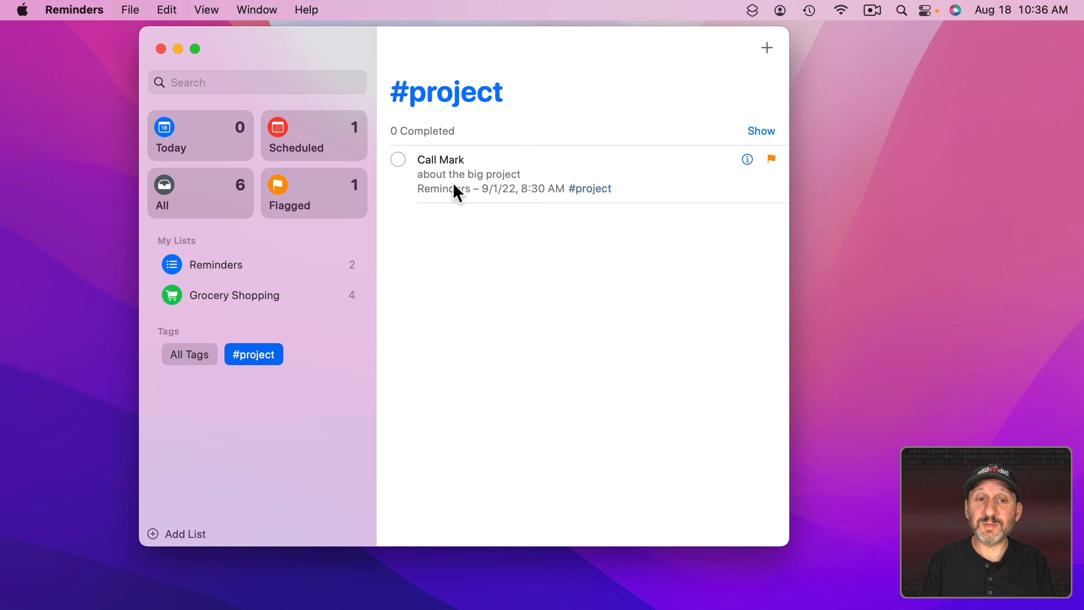
Step: Create a new group around the Reminders list and move the Grocery Shopping list into it
{"action": "left_click", "coordinate": [281, 272]}
{"action": "left_click", "coordinate": [130, 10]}
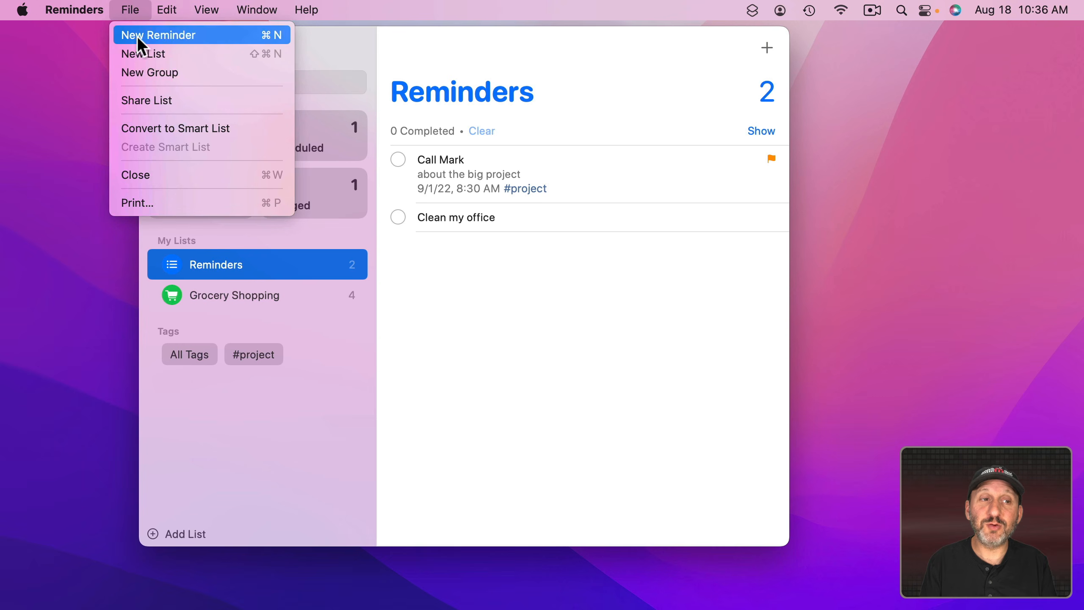
{"action": "left_click", "coordinate": [146, 72]}
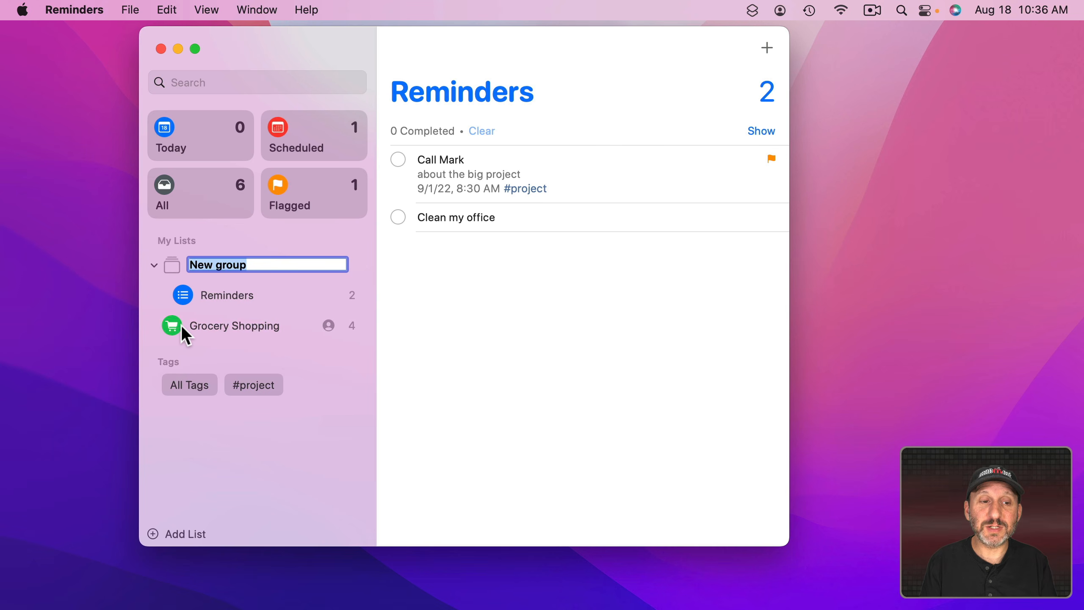
{"action": "left_click_drag", "start_coordinate": [171, 326], "coordinate": [208, 284]}
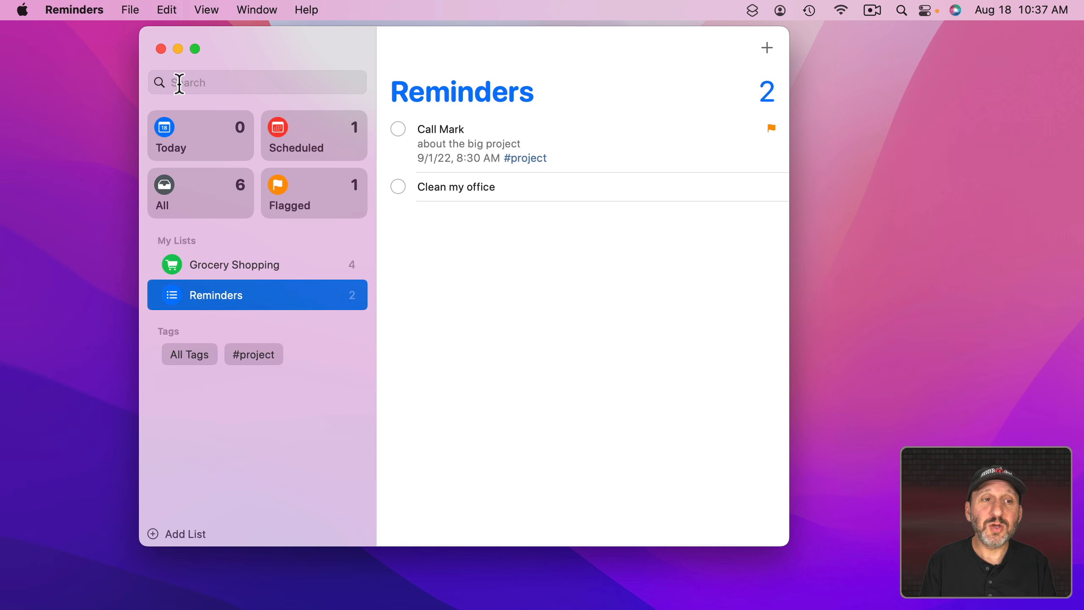
Step: Search all reminders for the contact's first name and clear the search
{"action": "left_click", "coordinate": [200, 81]}
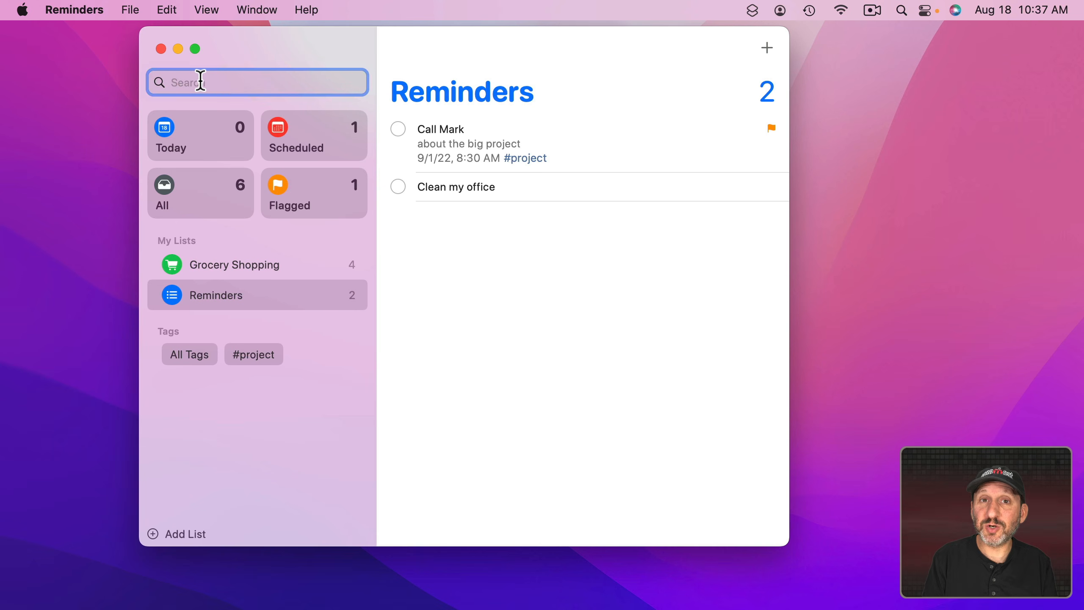
{"action": "type", "text": "mark"}
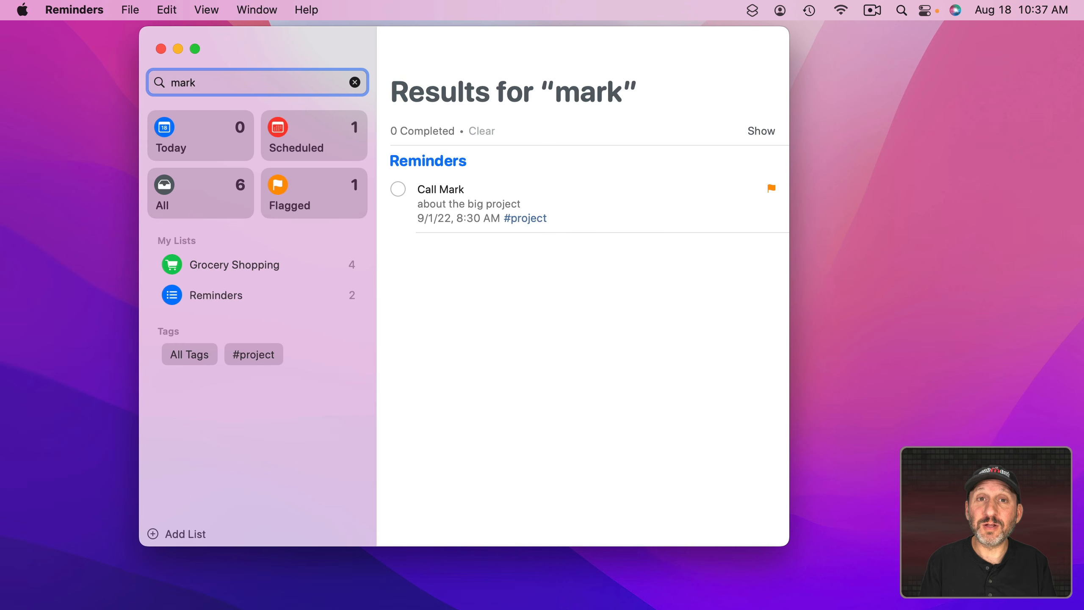
{"action": "key", "text": "Escape"}
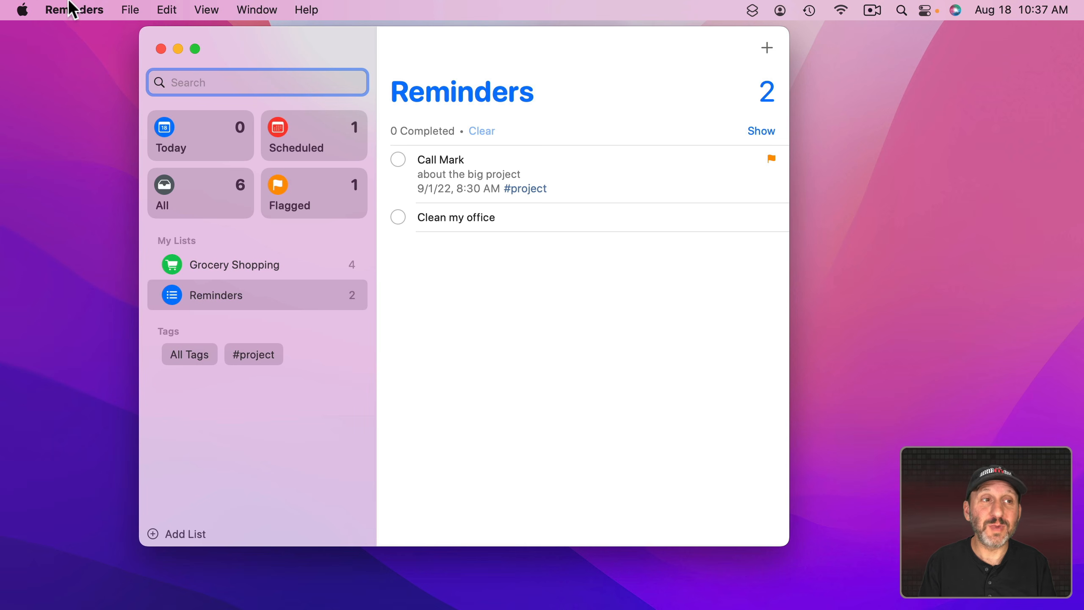
Step: Switch to System Preferences and inspect the iCloud account's settings under Internet Accounts
{"action": "left_click", "coordinate": [22, 9]}
{"action": "left_click", "coordinate": [31, 64]}
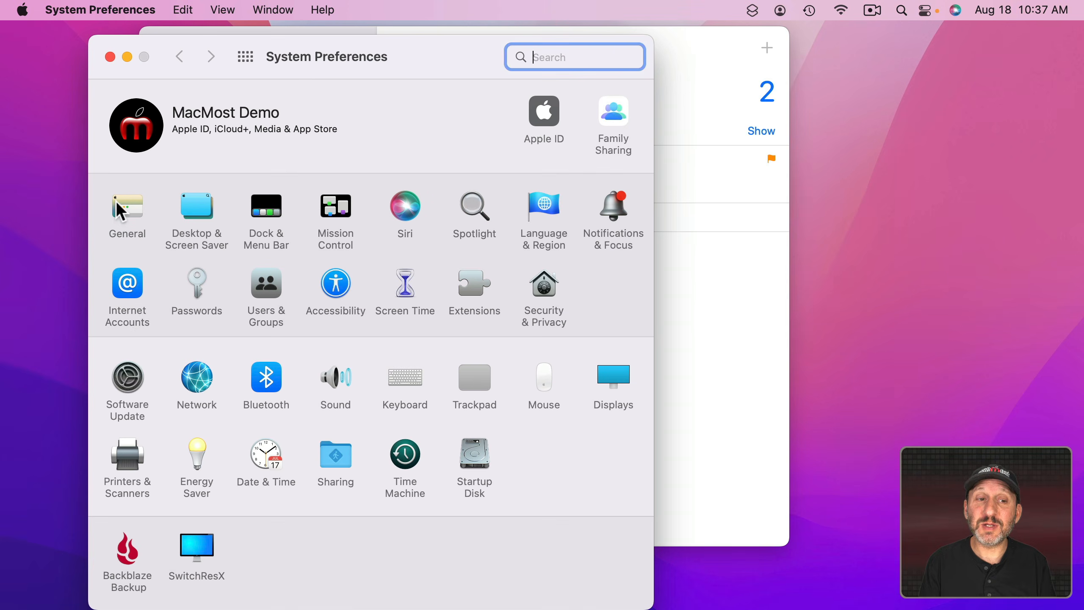
{"action": "left_click", "coordinate": [125, 294]}
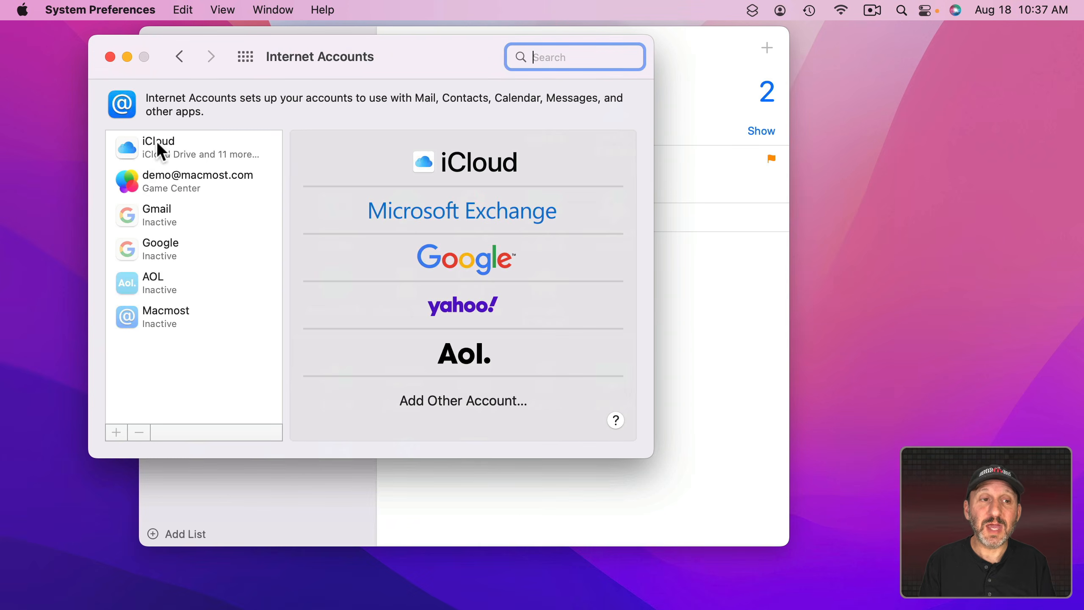
{"action": "left_click", "coordinate": [155, 142]}
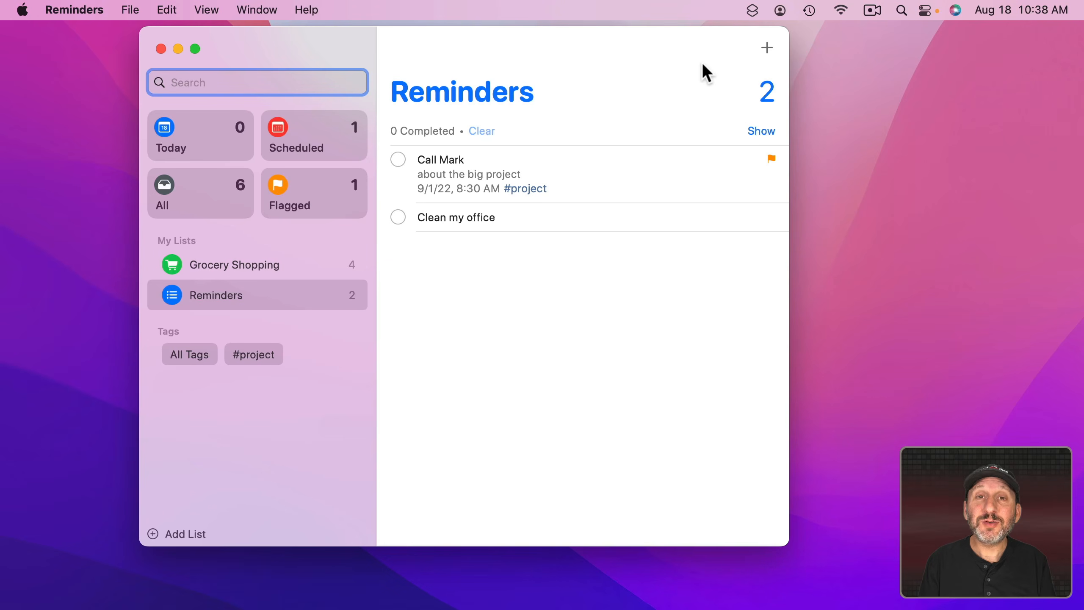
Step: Add a reminder to ask the contact about the new idea and make it a subtask of the call reminder
{"action": "left_click", "coordinate": [766, 48]}
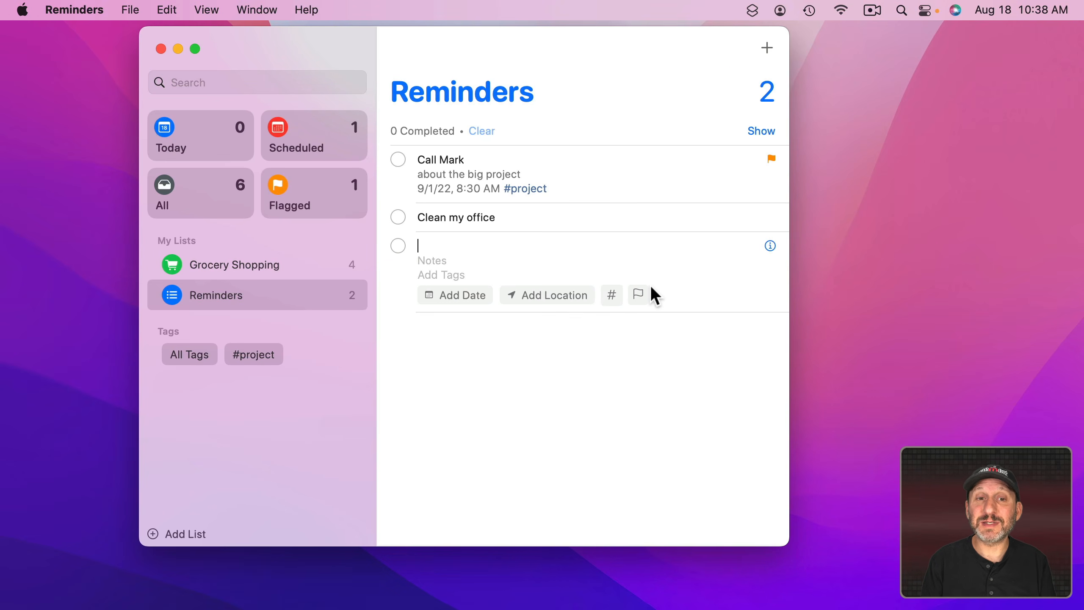
{"action": "type", "text": "Ask mark about new idea"}
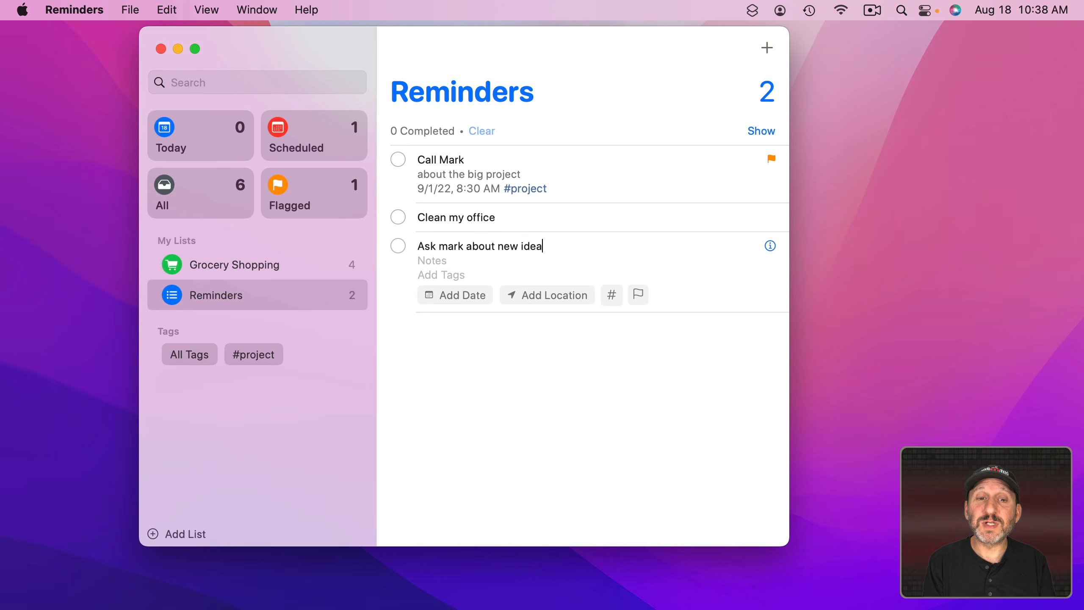
{"action": "key", "text": "Return"}
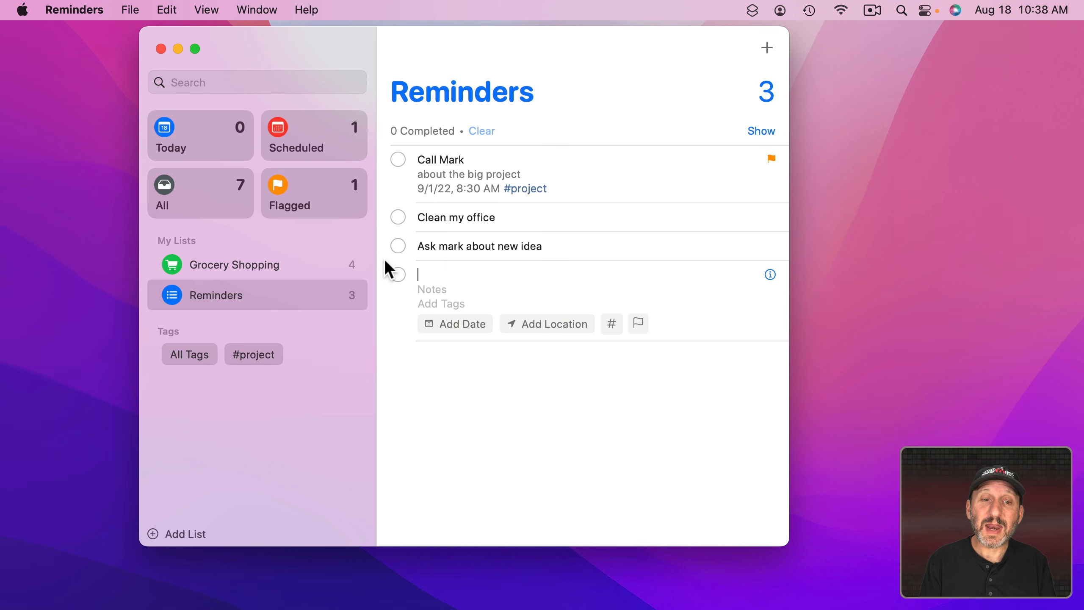
{"action": "left_click_drag", "start_coordinate": [387, 248], "coordinate": [468, 166]}
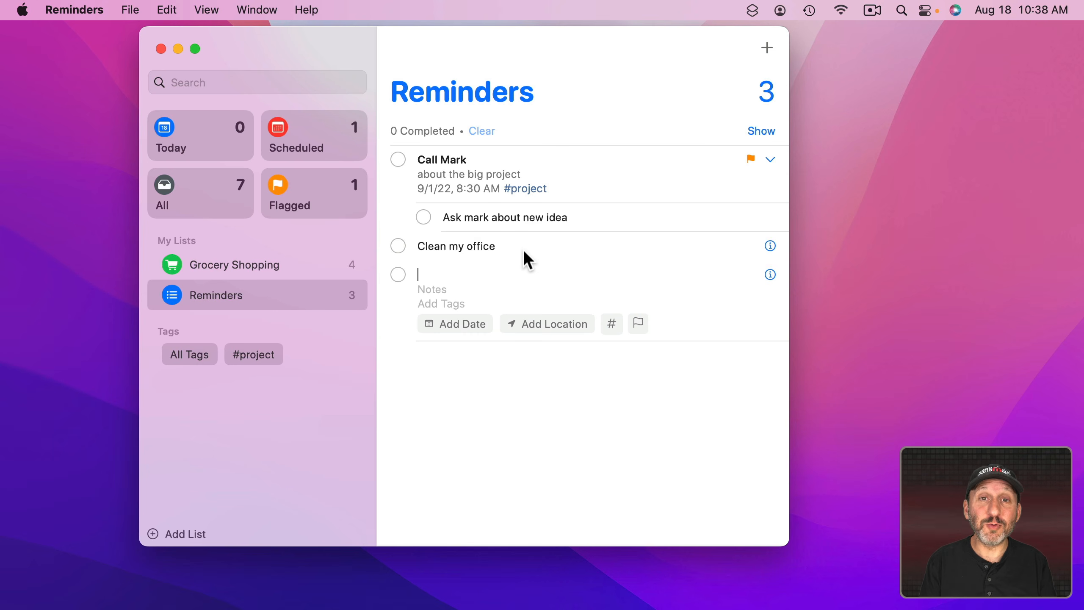
Step: Add Butter to the Grocery Shopping list using Siri
{"action": "left_click", "coordinate": [247, 267]}
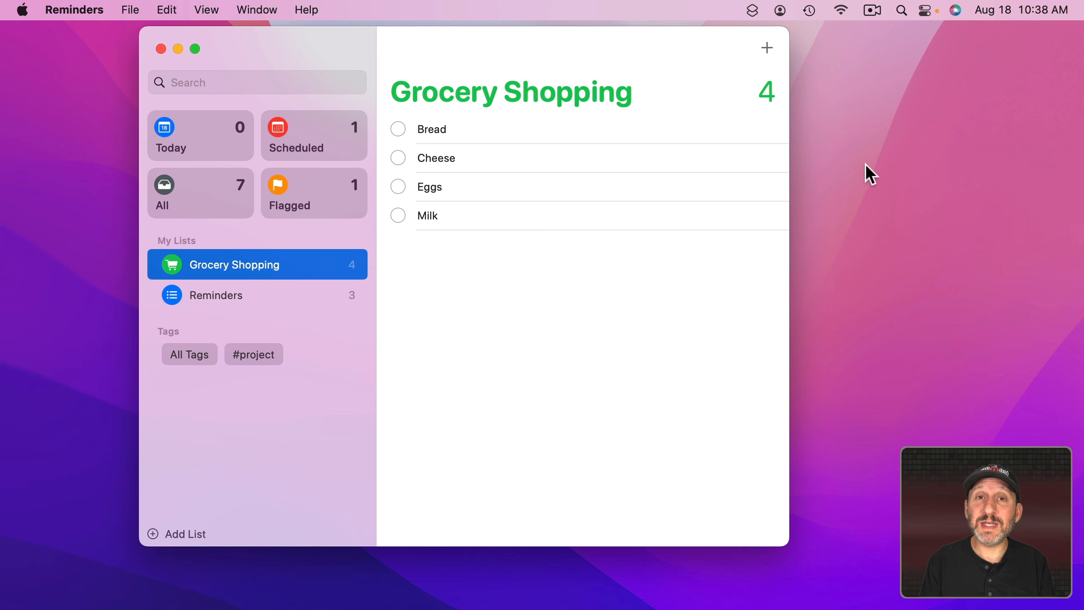
{"action": "left_click", "coordinate": [956, 11]}
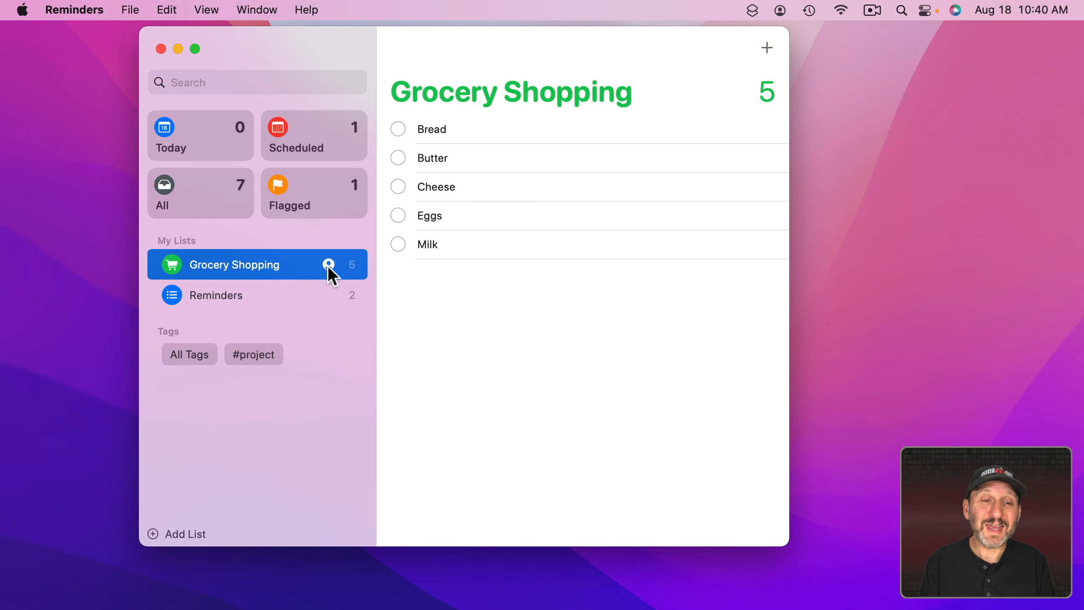
Step: Open the sharing options for the Grocery Shopping list
{"action": "left_click", "coordinate": [329, 264]}
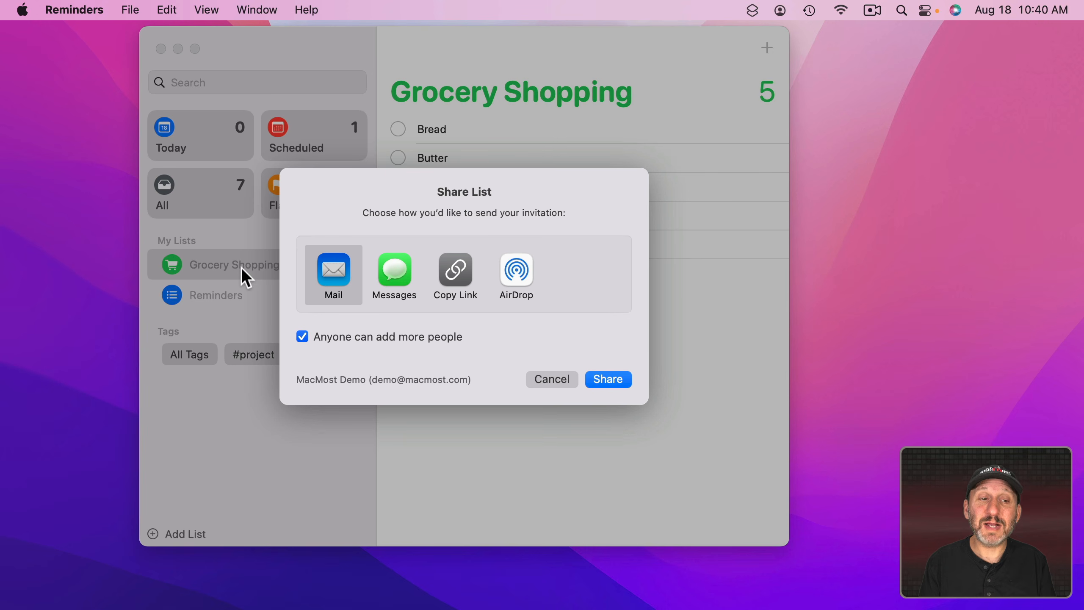